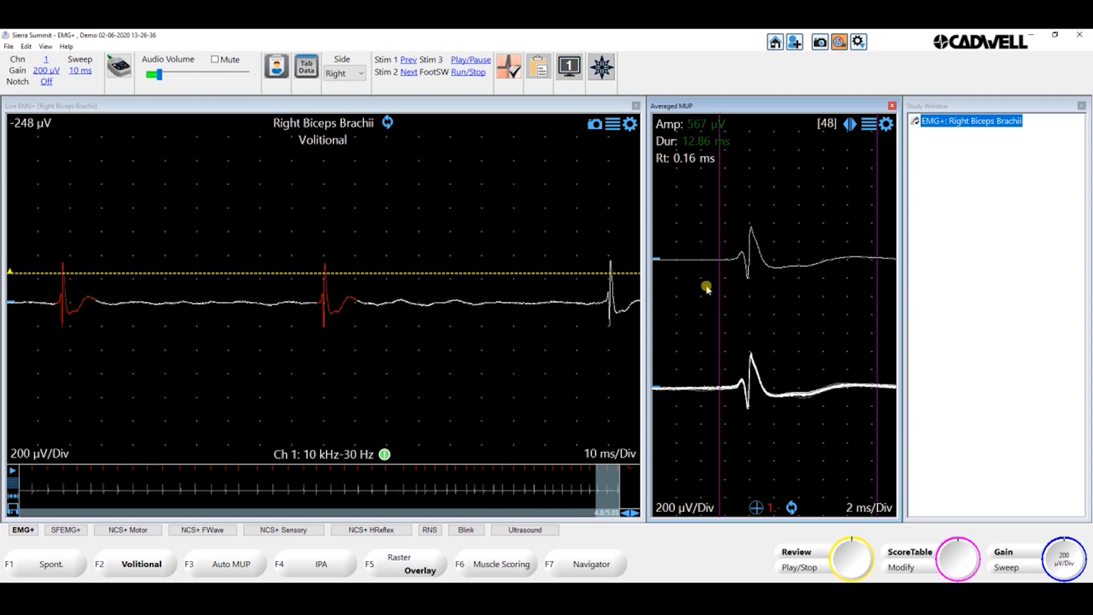
- Include the current averaged MUP in the study and record another volitional run of about 7 seconds
left_click(754, 508)
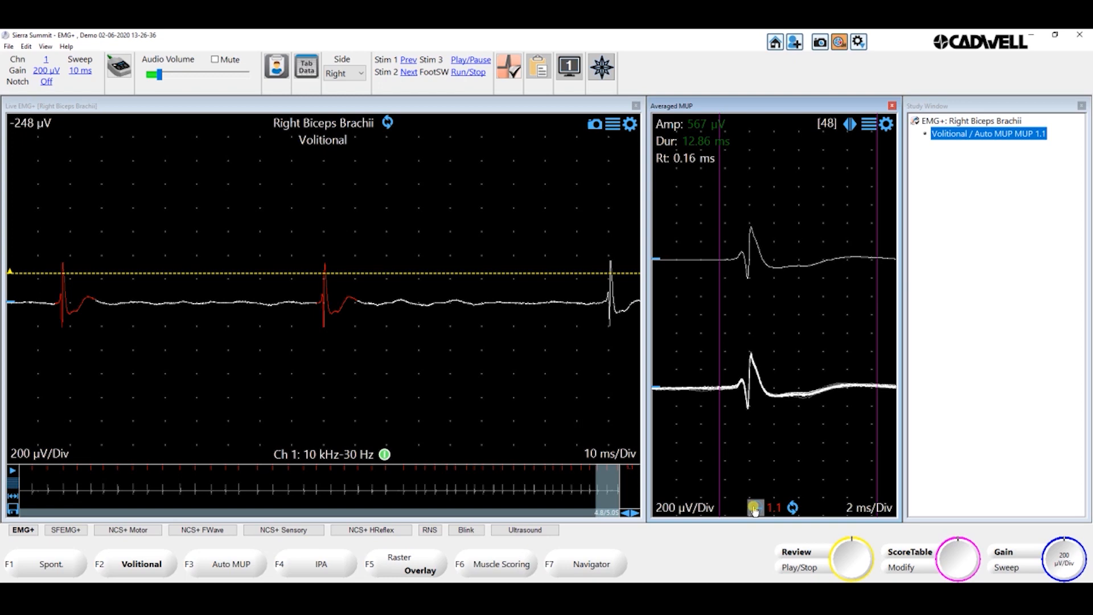
key("space")
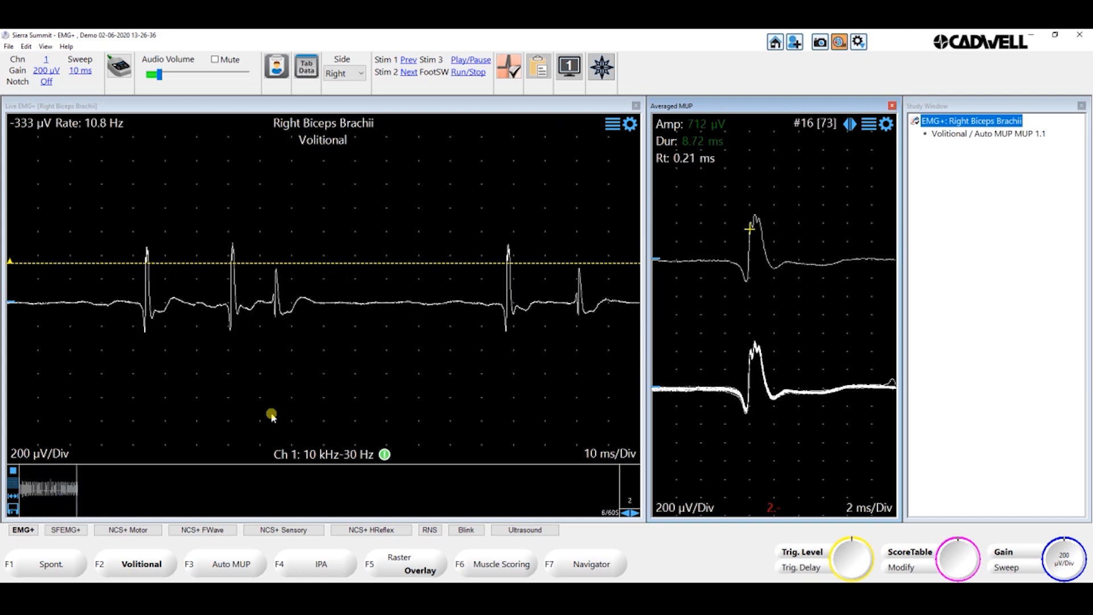
key("space")
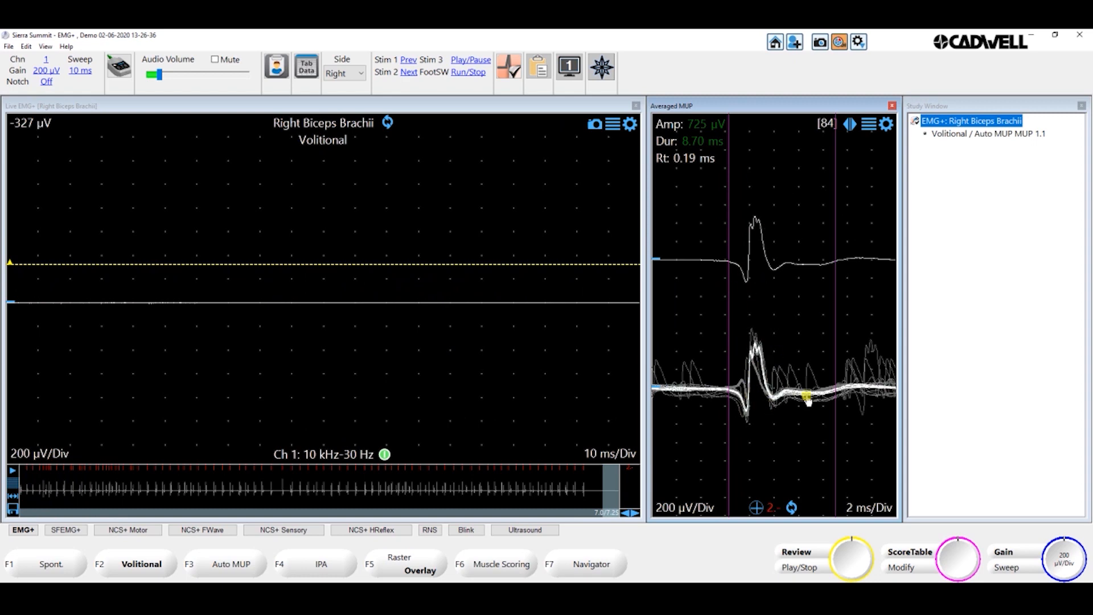
- Remove the outlying superimposed traces around the averaged MUP by boxing them, and include the cleaned MUP in the study
mouse_move(787, 310)
left_mouse_down()
mouse_move(796, 356)
mouse_move(830, 389)
left_mouse_up()
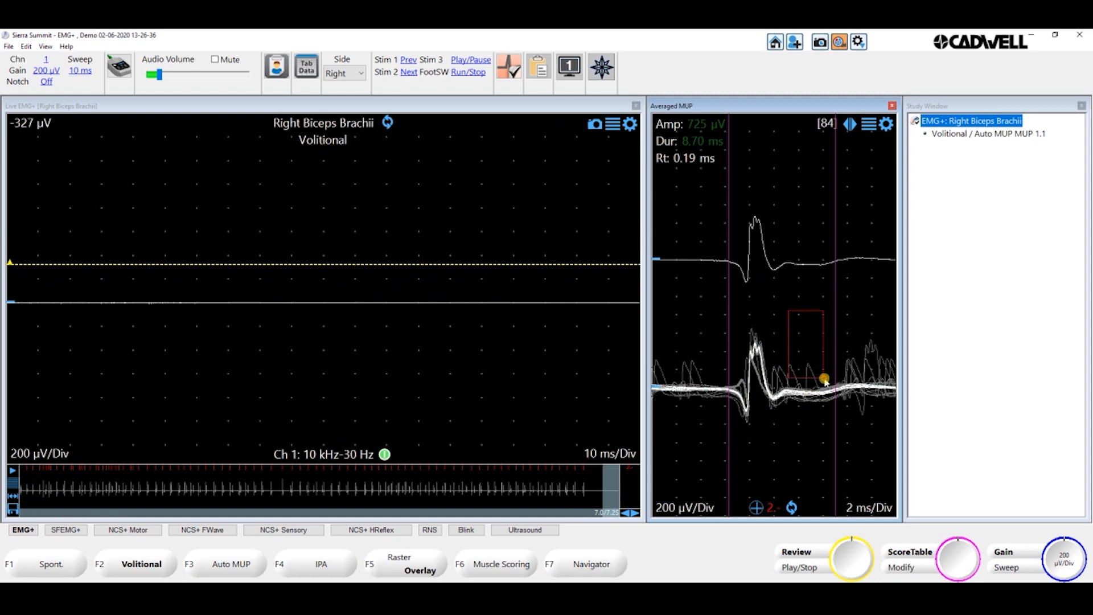
left_click_drag(805, 317, 744, 338)
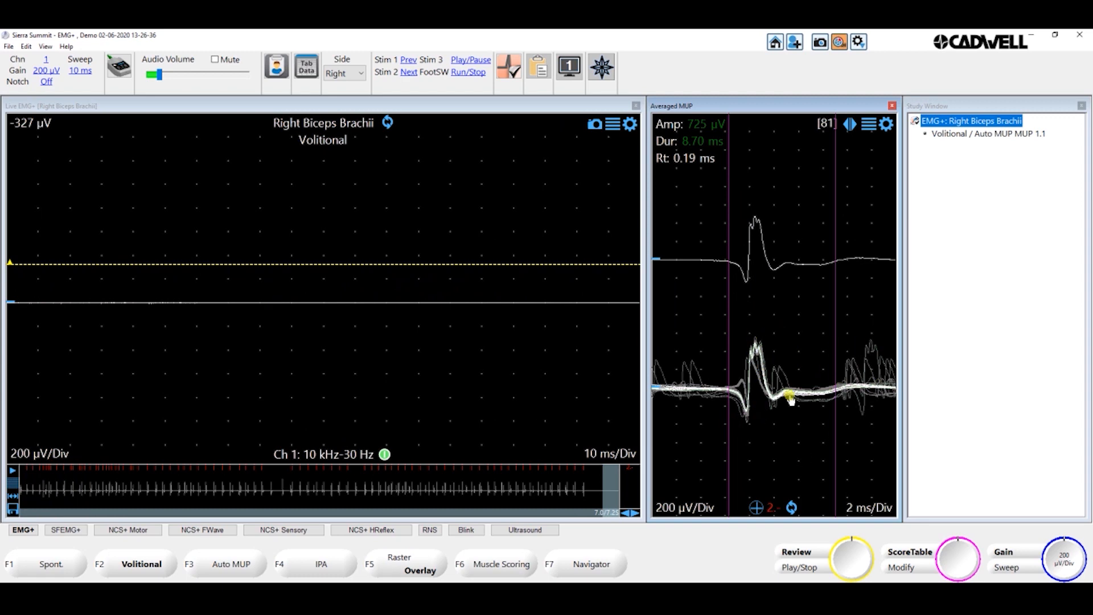
left_click_drag(800, 349, 885, 380)
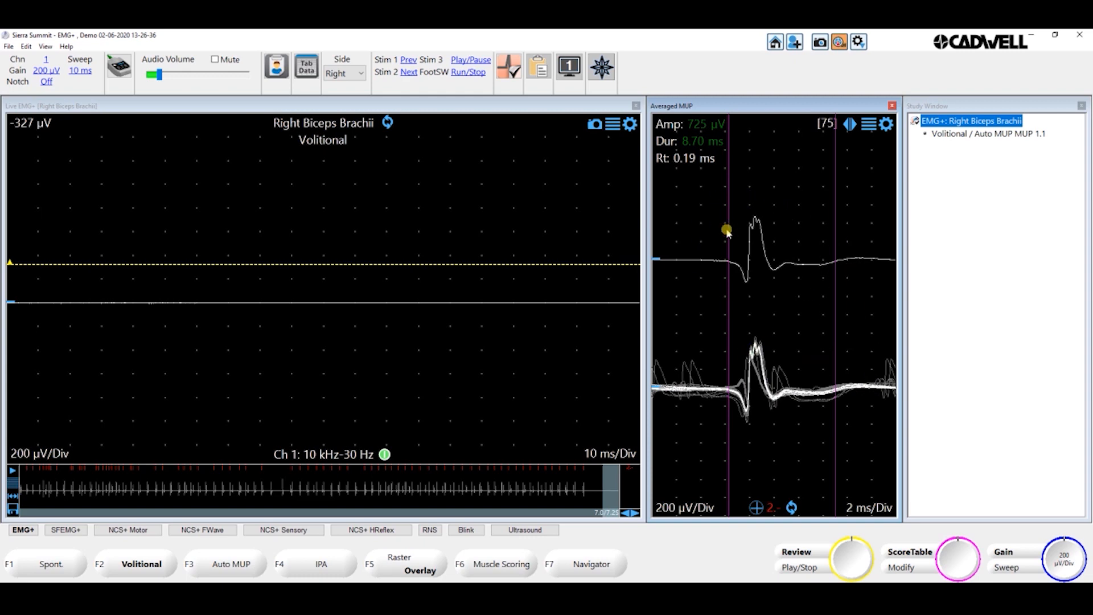
left_click(756, 508)
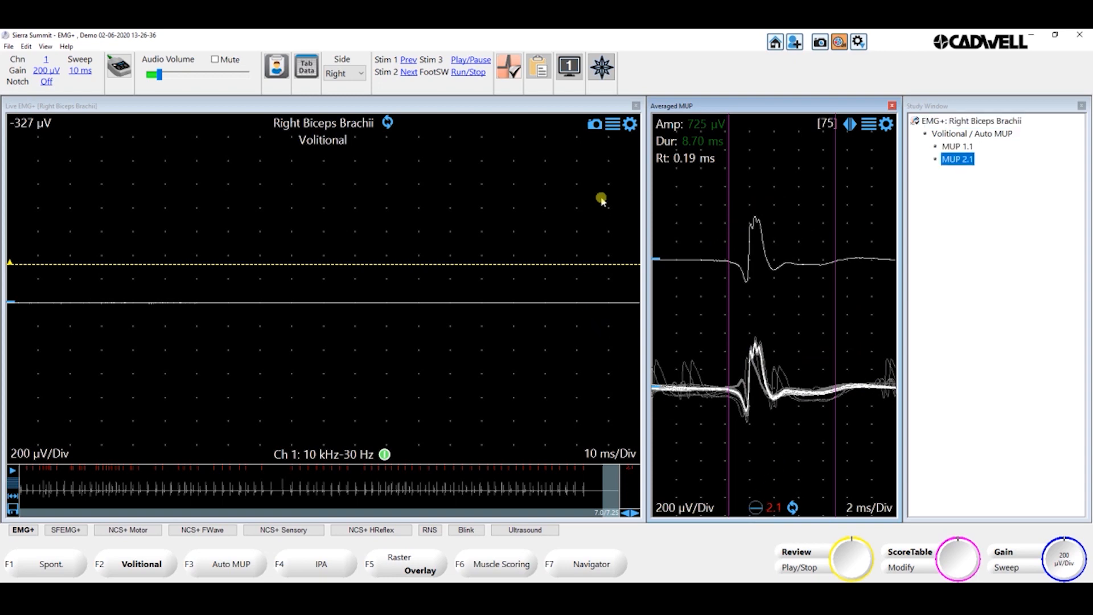
- Switch to display layout 2 and hide the Thickness, Phases, Turns, Sp Dur, Risetime, Area and Size Index rows in the Results Table
left_click(568, 69)
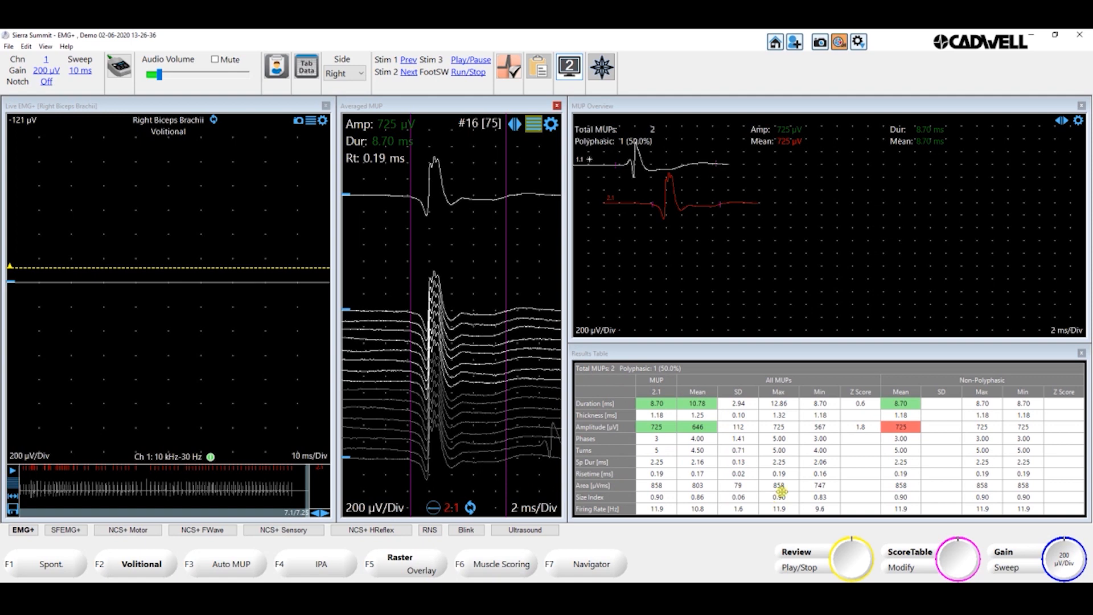
right_click(596, 437)
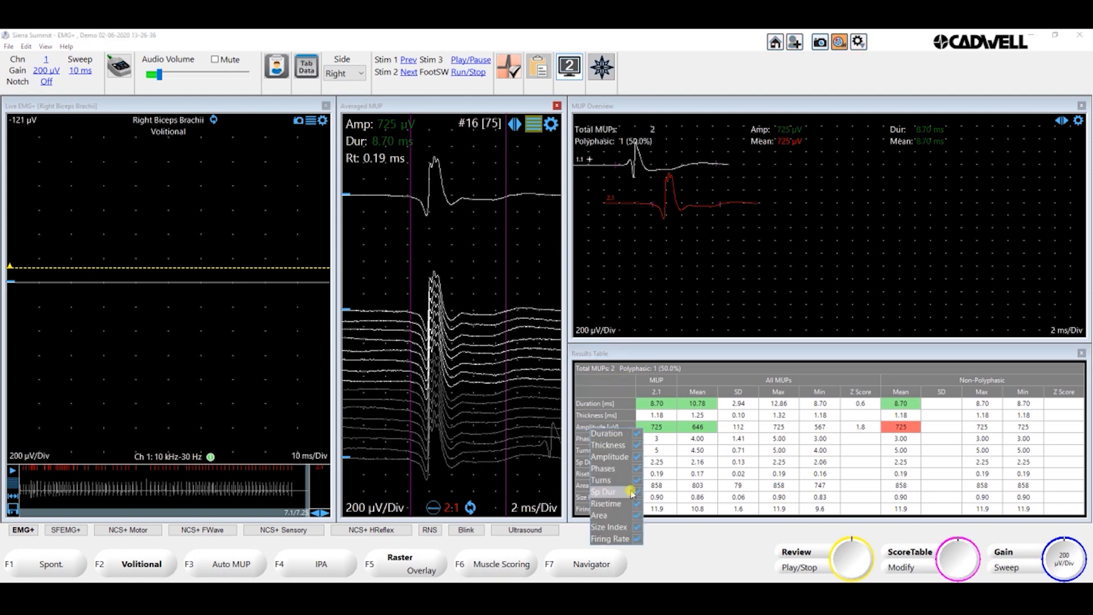
left_click(637, 445)
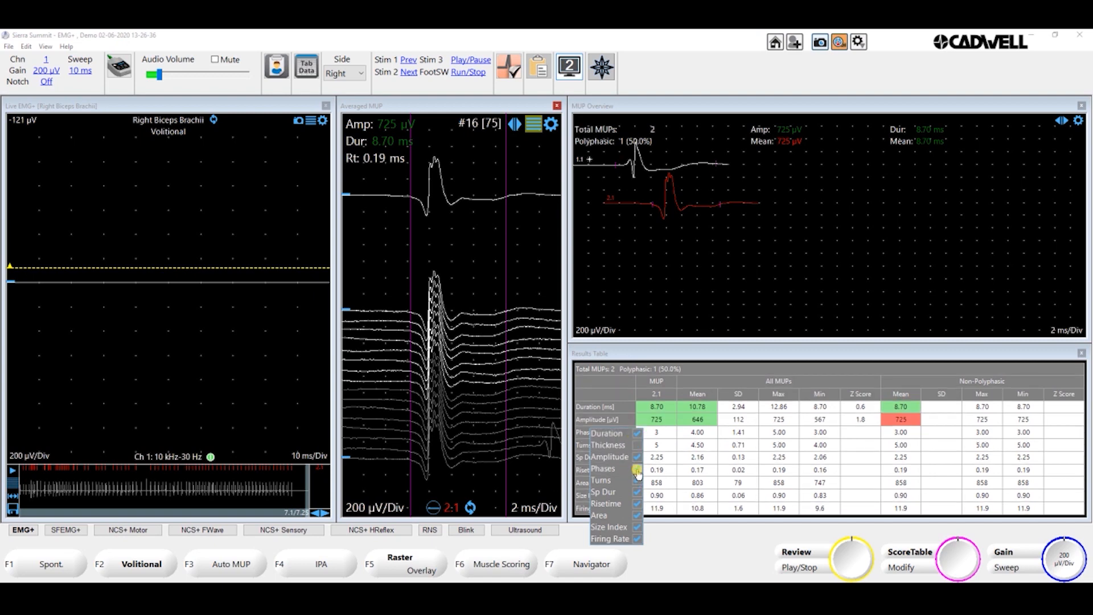
left_click(636, 469)
left_click(636, 480)
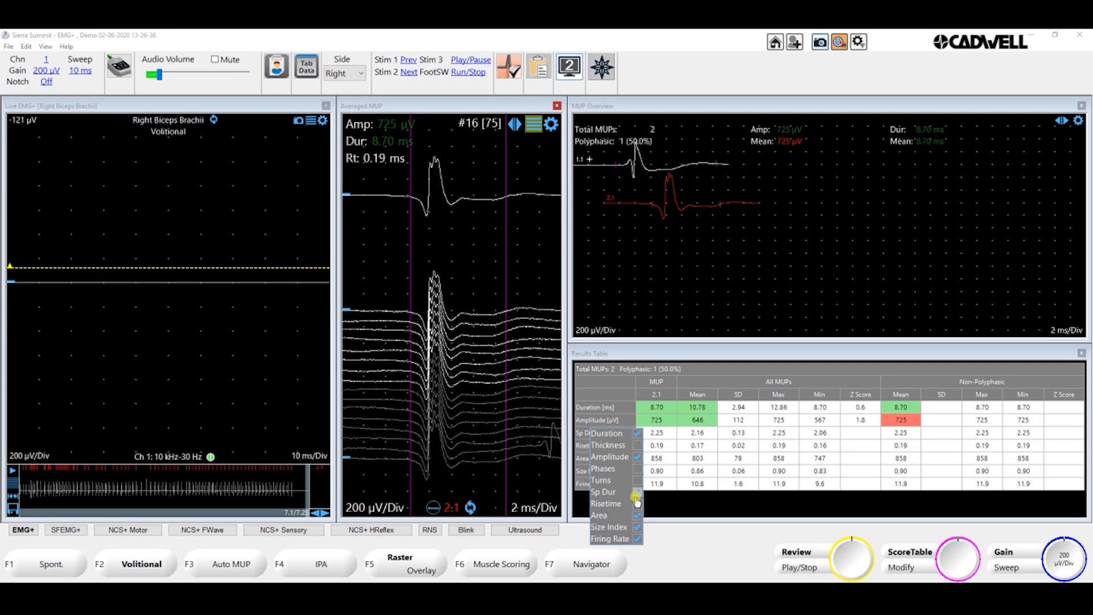
left_click(637, 493)
left_click(636, 504)
left_click(637, 515)
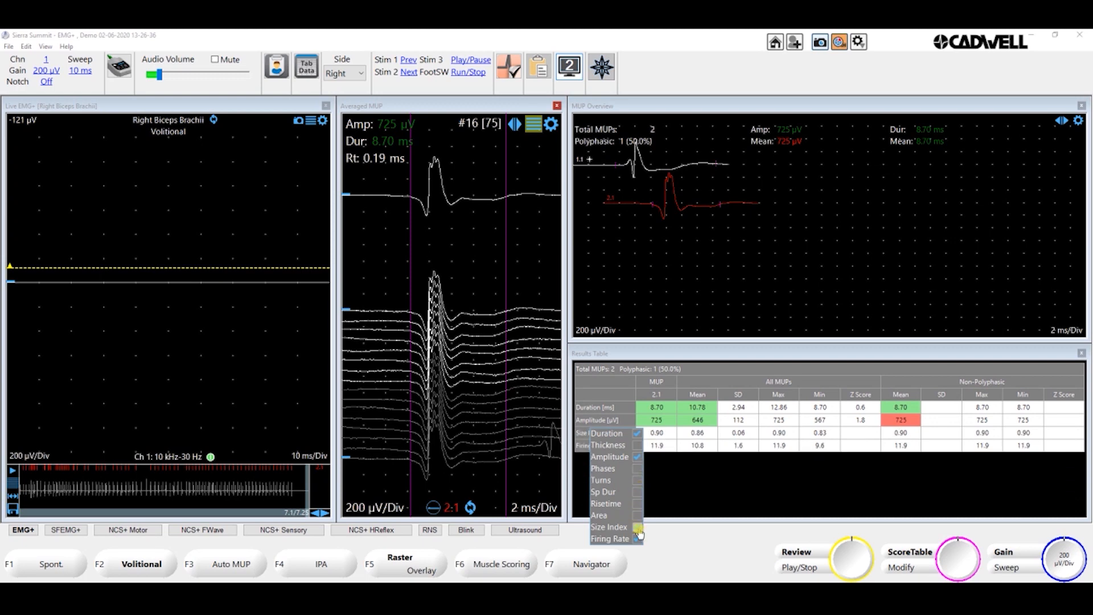
left_click(636, 527)
left_click(749, 490)
left_click(617, 456)
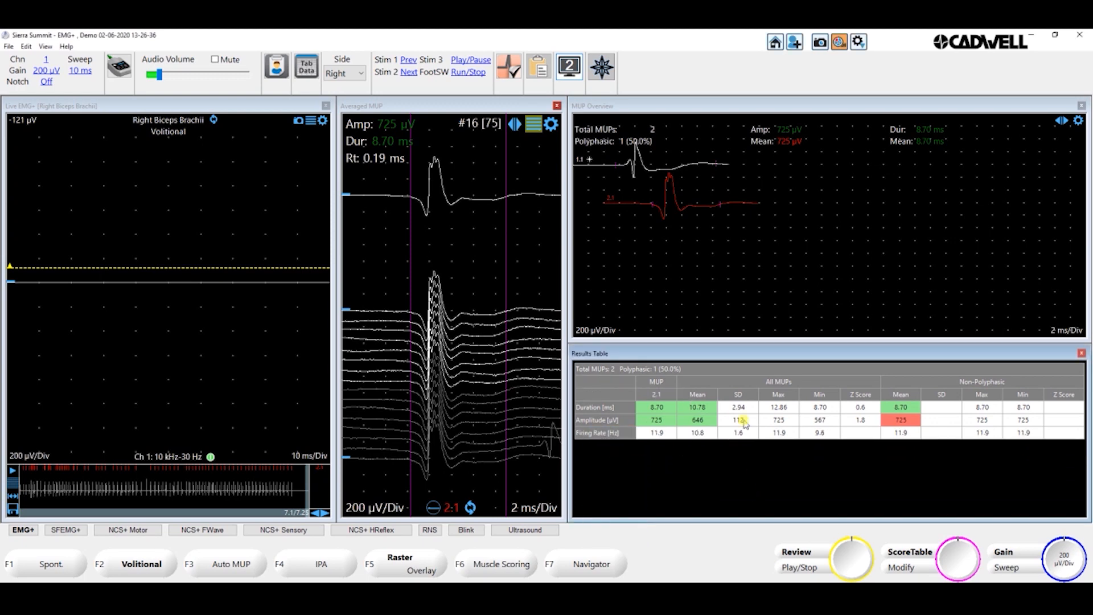
- Hide the Z Score and SD columns for both All MUPs and Non-Polyphasic in the Results Table
right_click(768, 379)
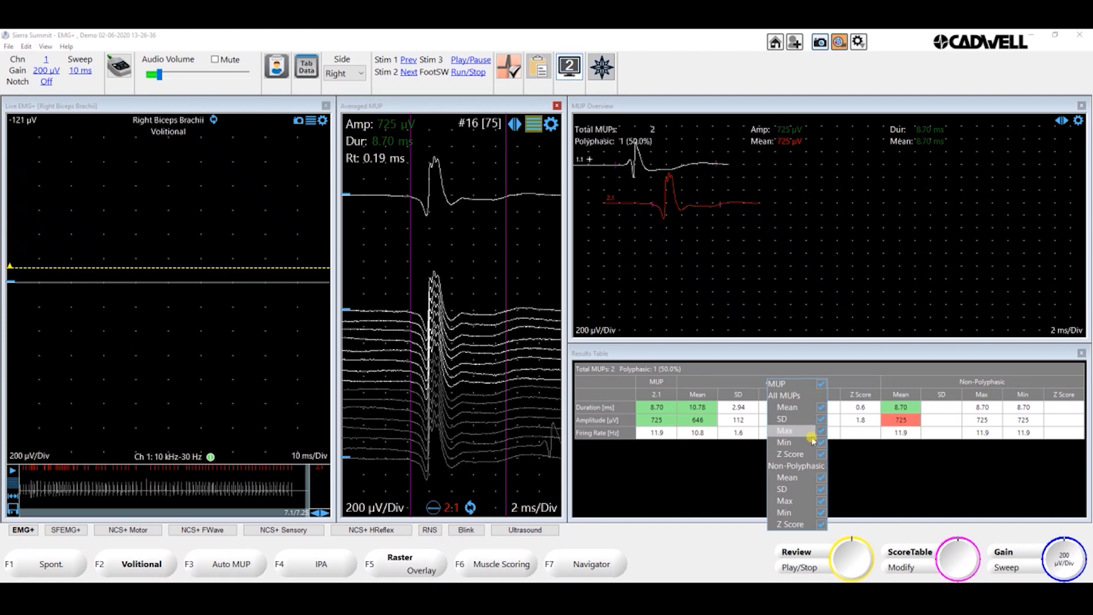
left_click(821, 524)
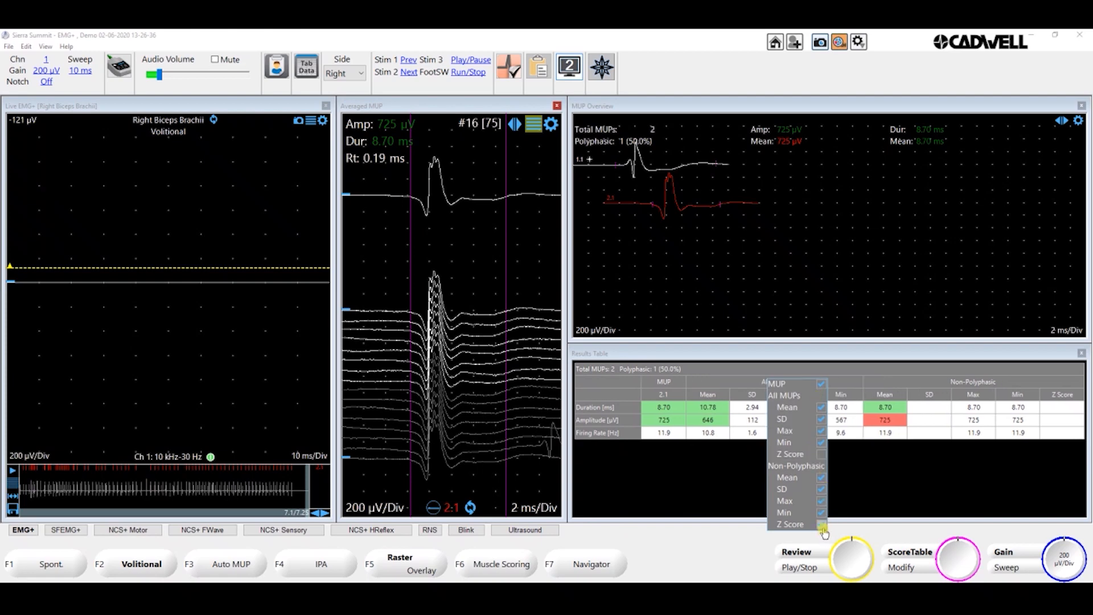
left_click(821, 490)
left_click(820, 419)
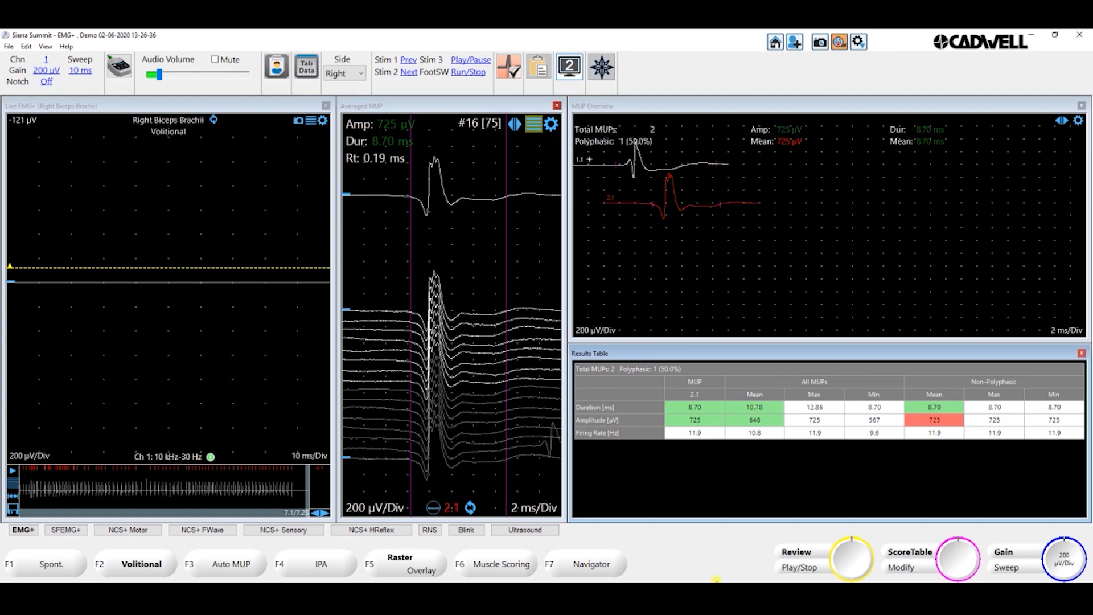
- Load the file 2 MUPs A.emg into the EMG Buffer Playback window
mouse_move(691, 593)
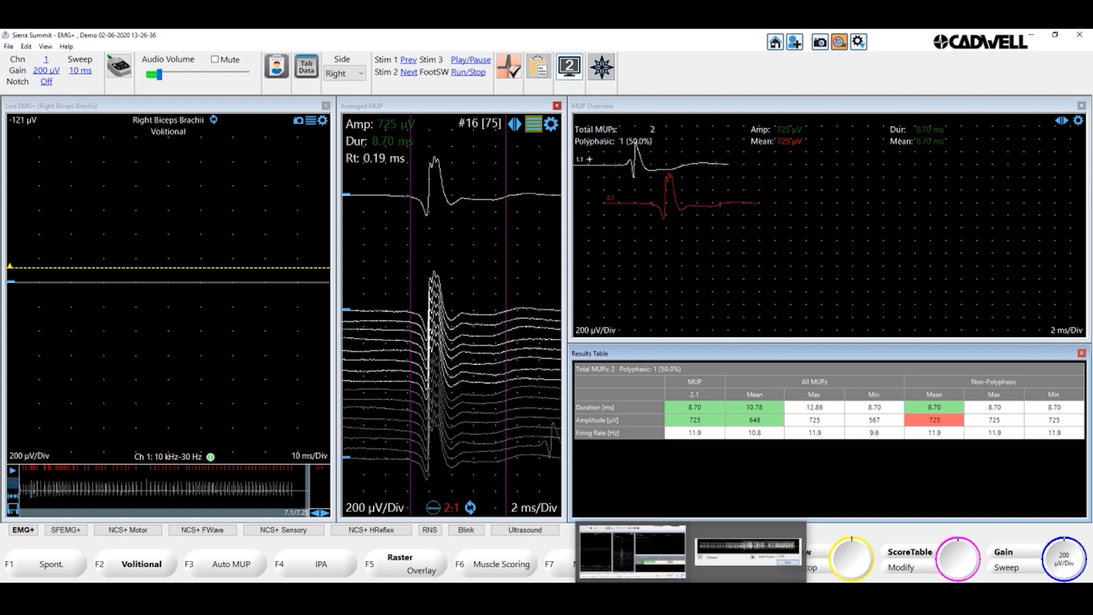
left_click(734, 573)
left_click(521, 336)
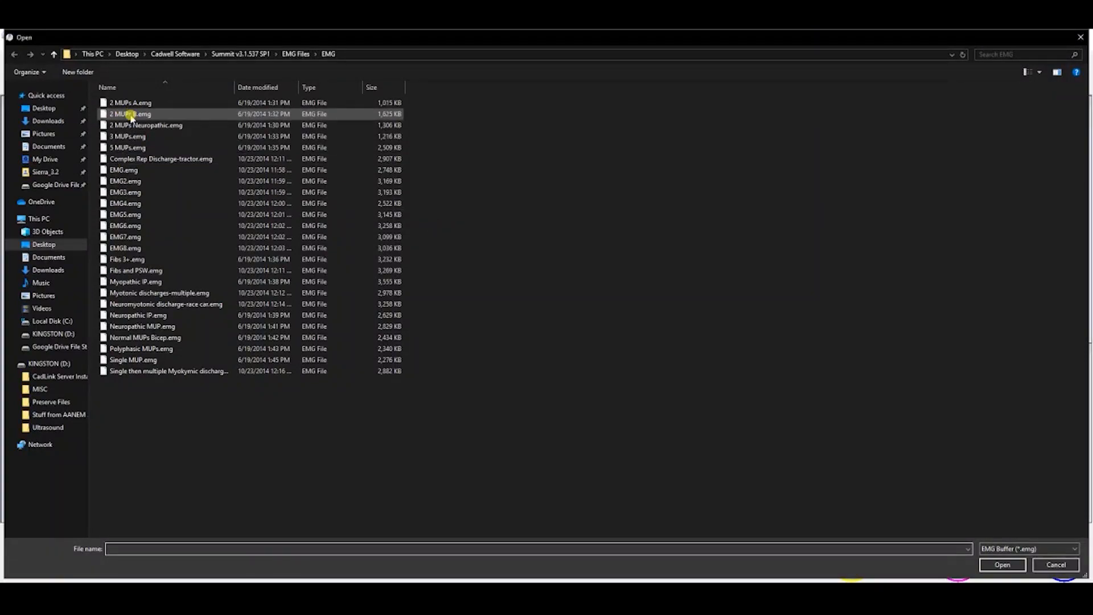
double_click(129, 104)
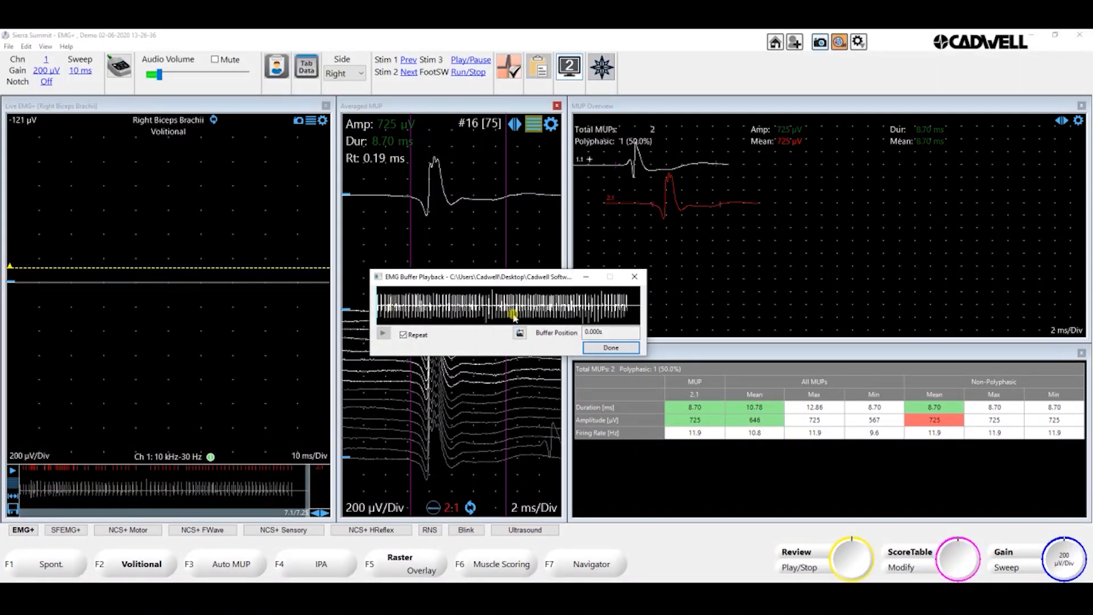
- Record about 10 seconds of volitional EMG from the repeating buffer playback, with the playback window minimised
key("space")
left_click(383, 334)
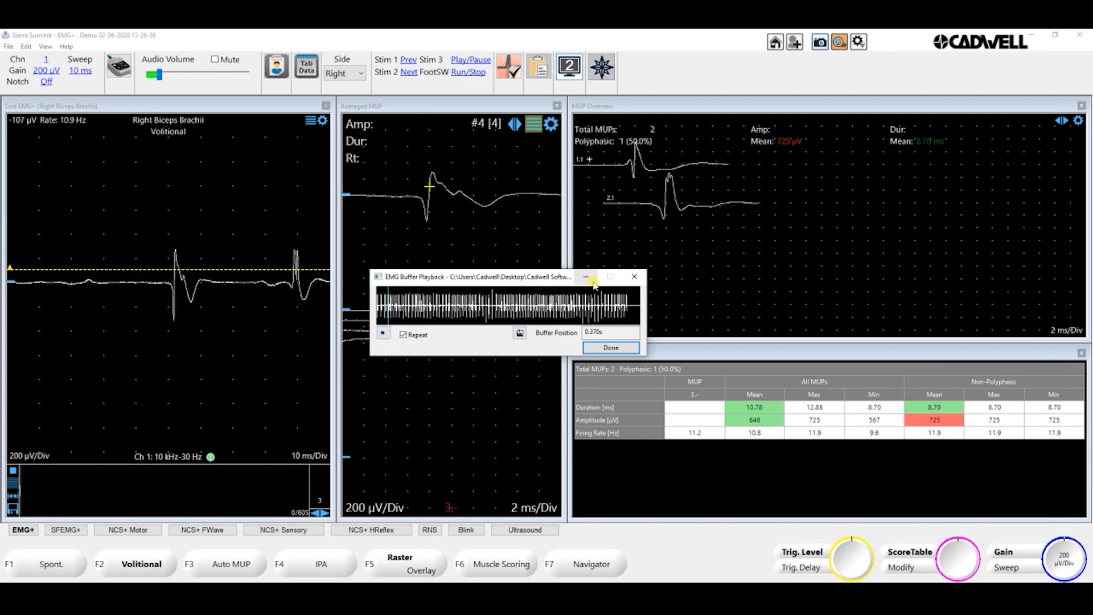
left_click(586, 278)
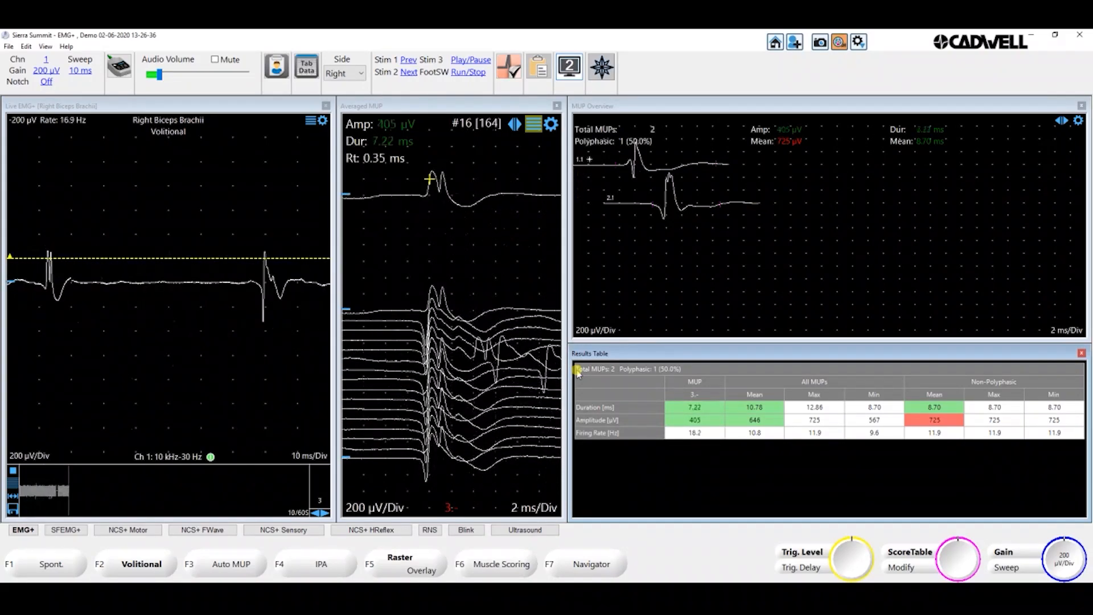
key("space")
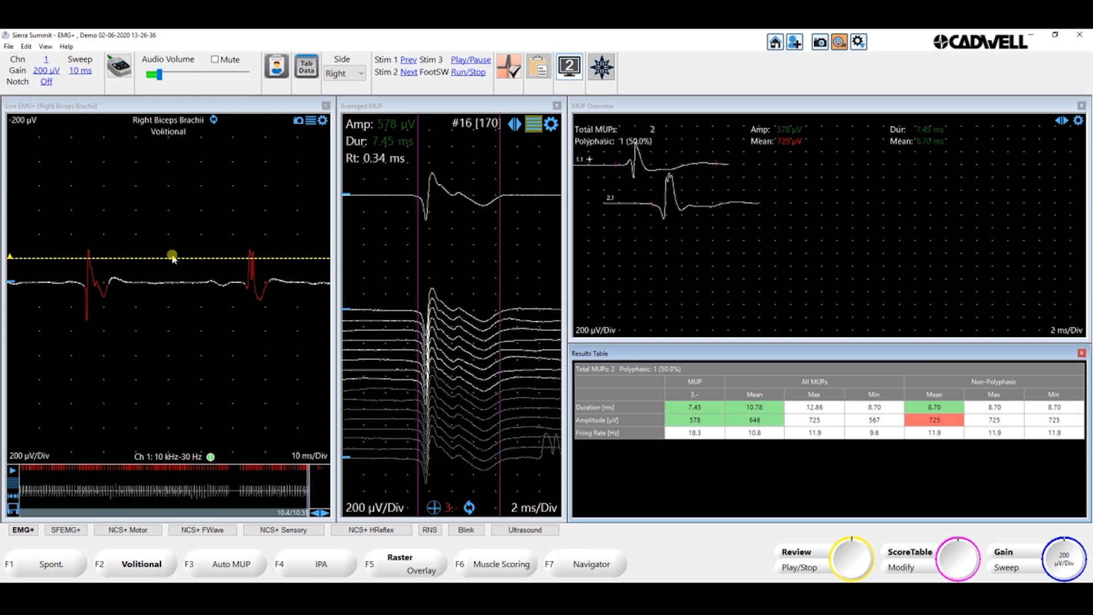
- Move the trigger level above the waveforms and set the live EMG trigger to Off
left_click_drag(170, 259, 178, 191)
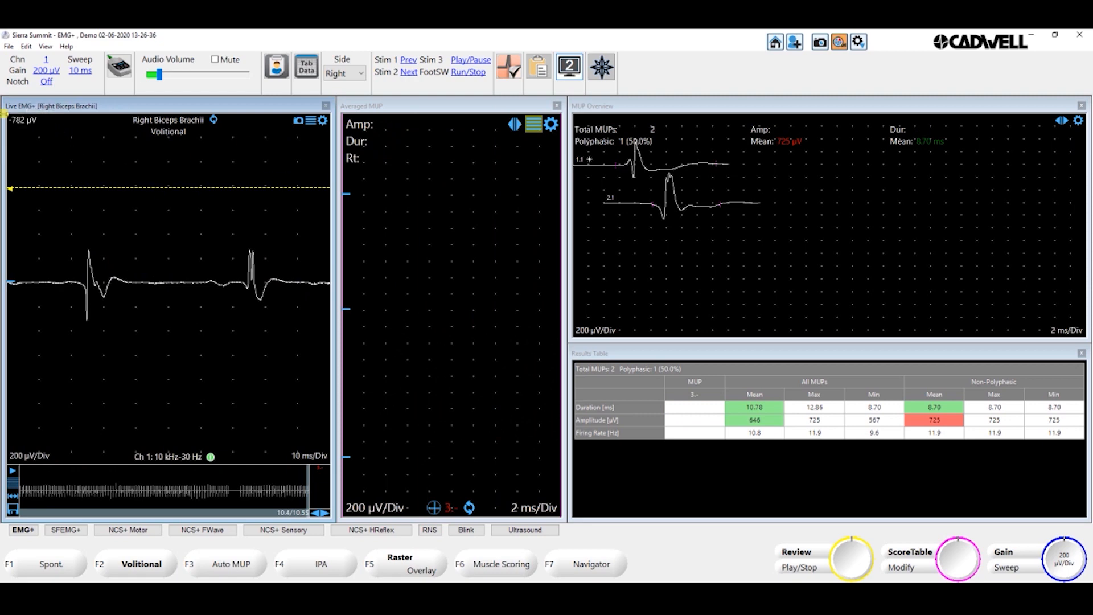
left_click(19, 121)
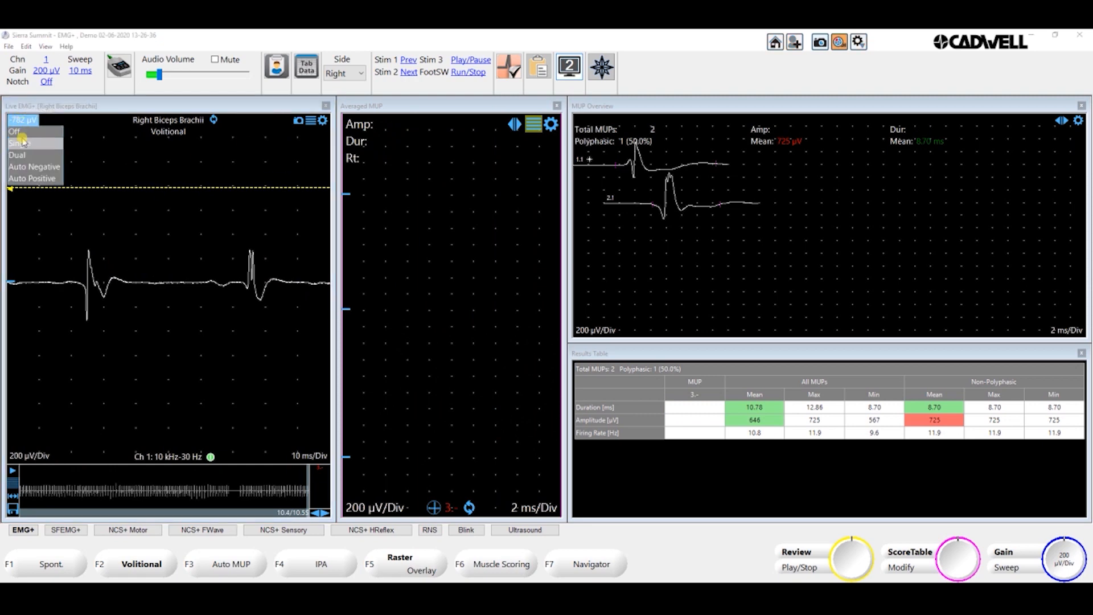
left_click(26, 132)
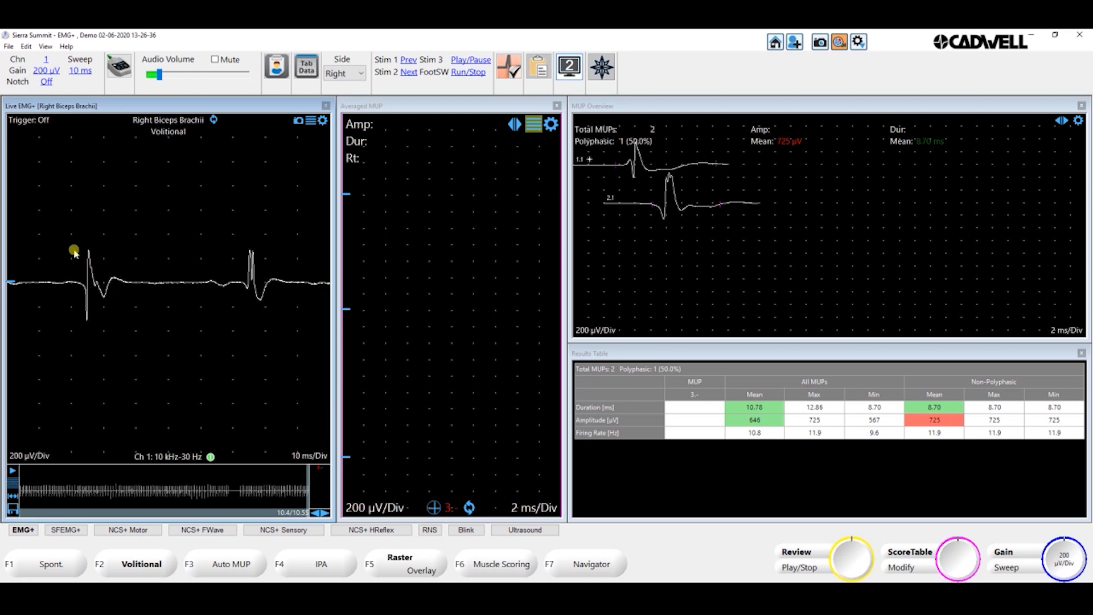
- Box the first motor unit in the live trace, include it as an MUP, and adjust its markers to a duration of about 17.3 ms
left_click_drag(67, 247, 121, 323)
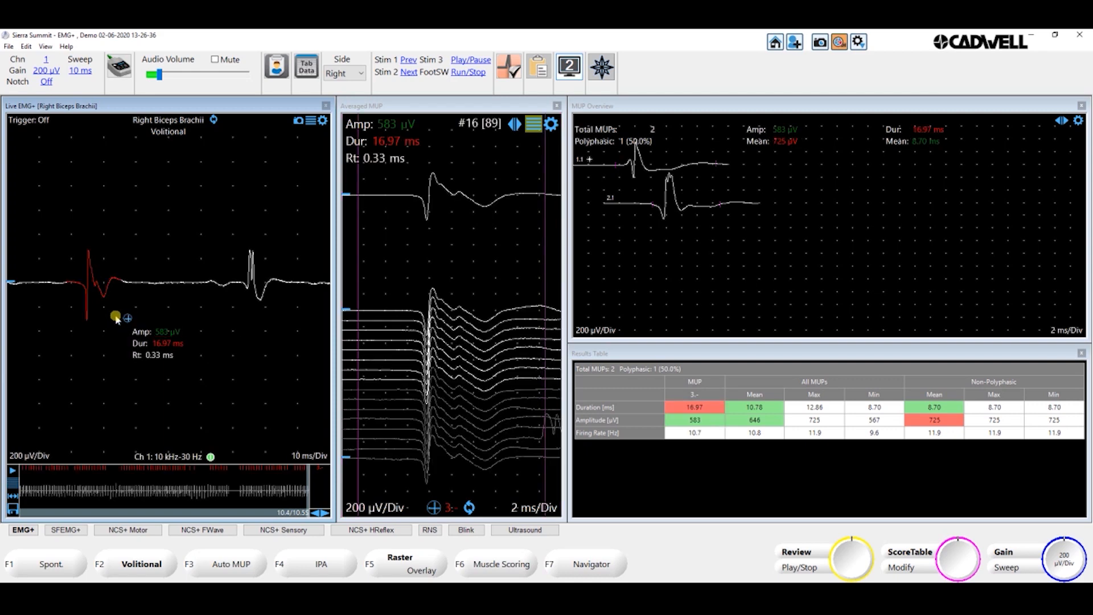
left_click(130, 322)
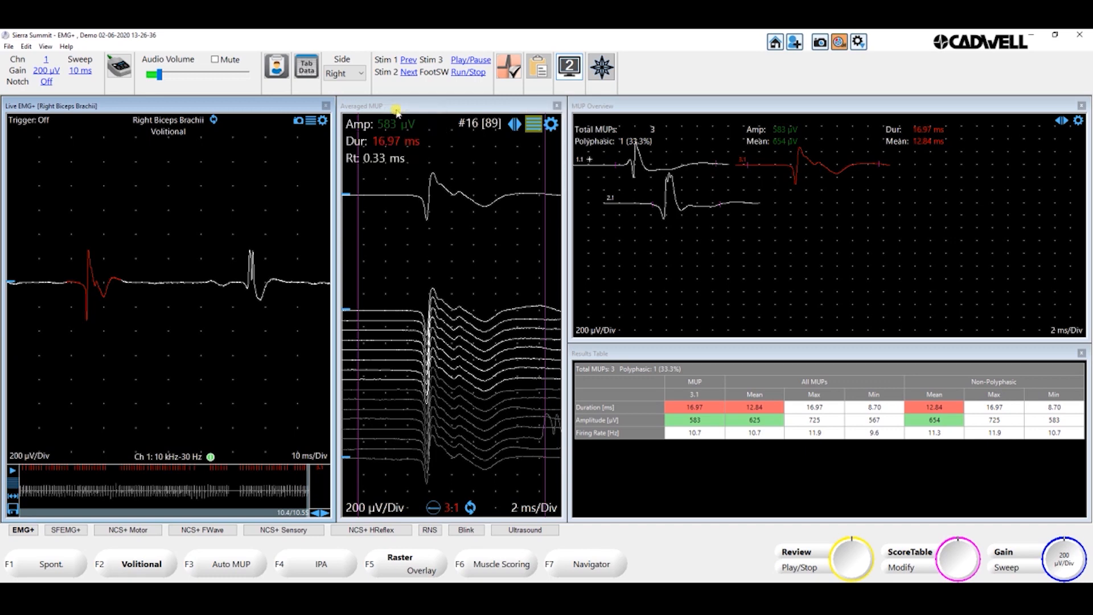
left_click(360, 241)
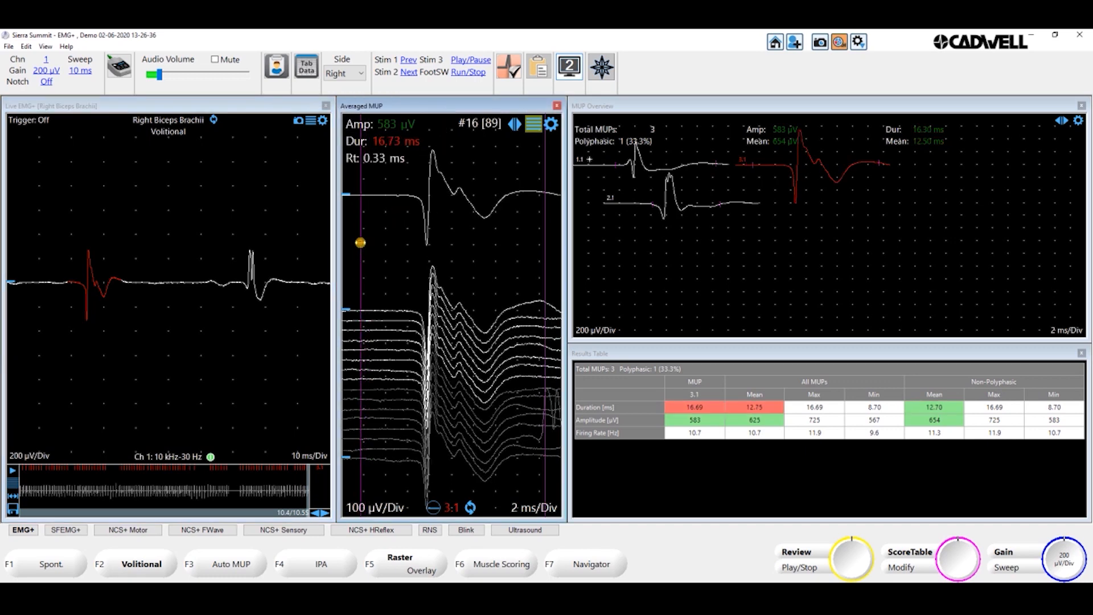
left_click(550, 233)
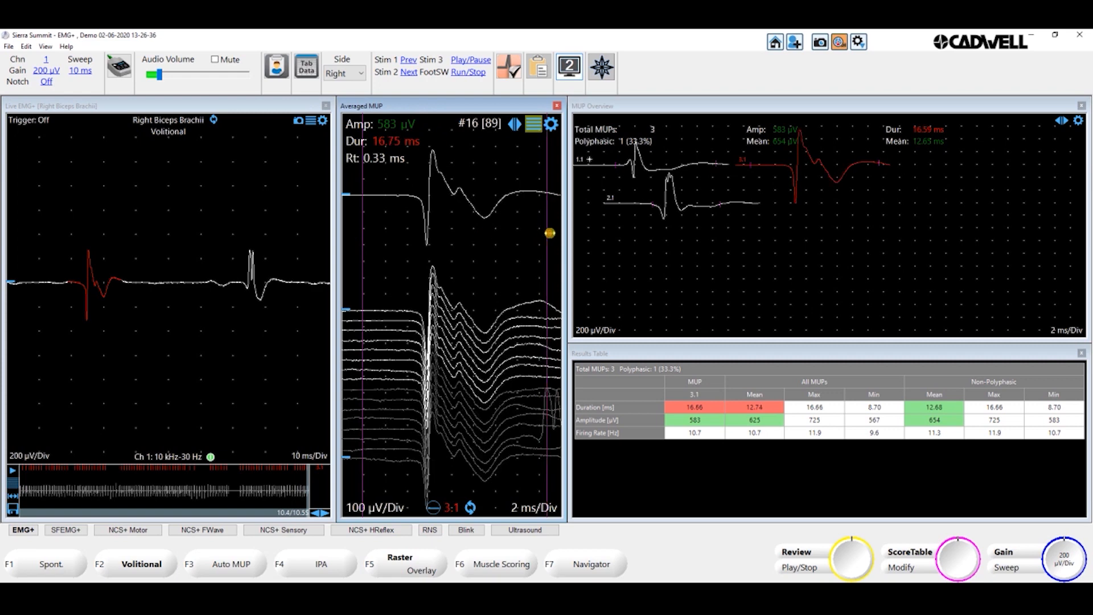
left_click_drag(550, 233, 552, 234)
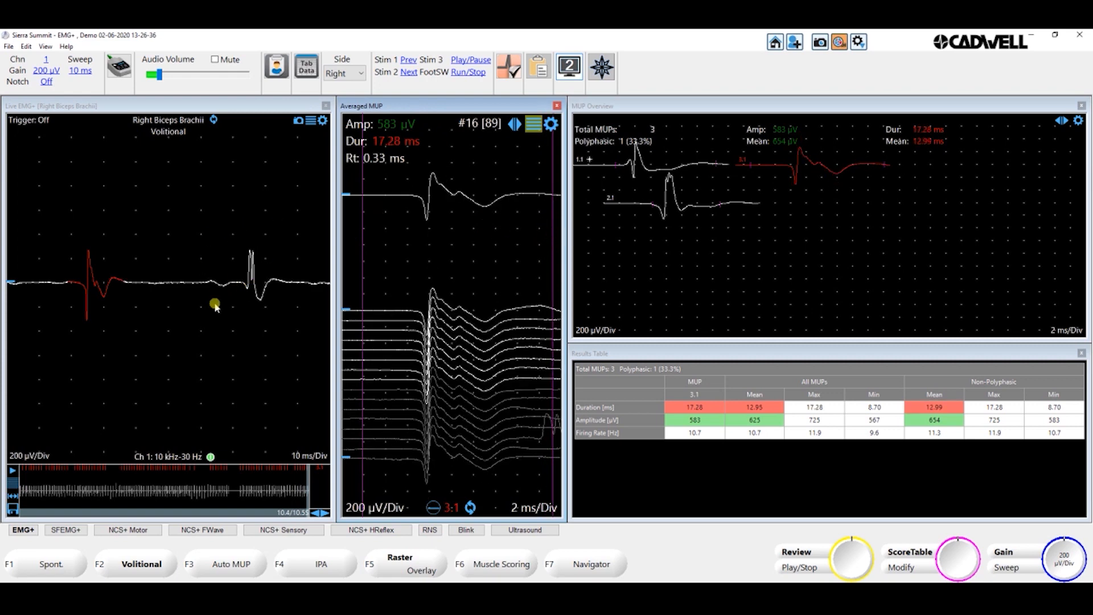
- Review the recorded buffer near 5.5 s, box the double-peaked motor unit in the live trace, and include it as another MUP
left_click_drag(115, 514, 131, 518)
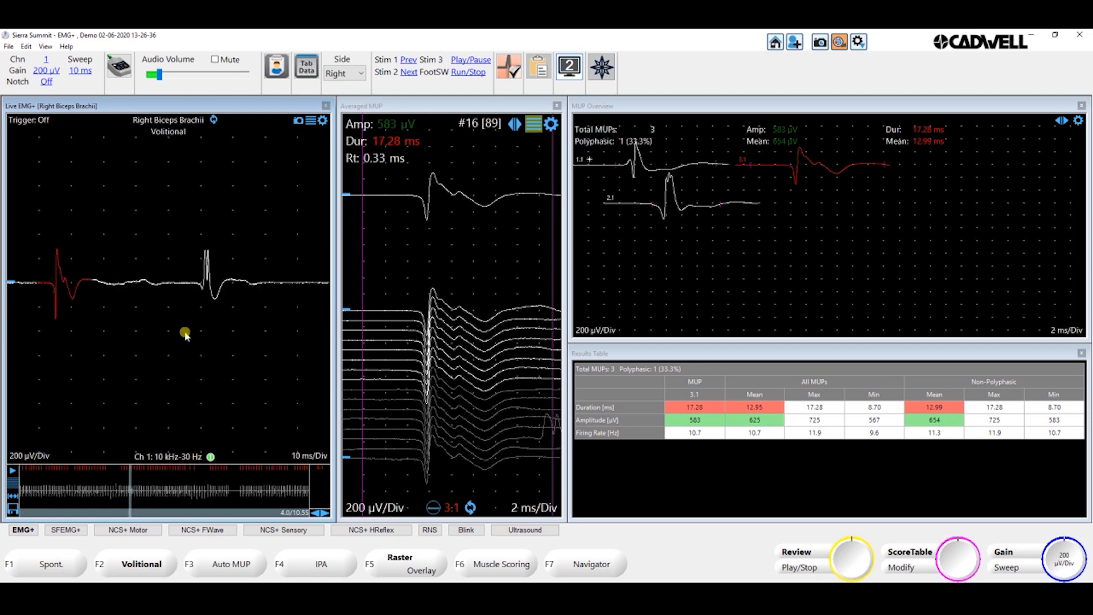
left_click(207, 276)
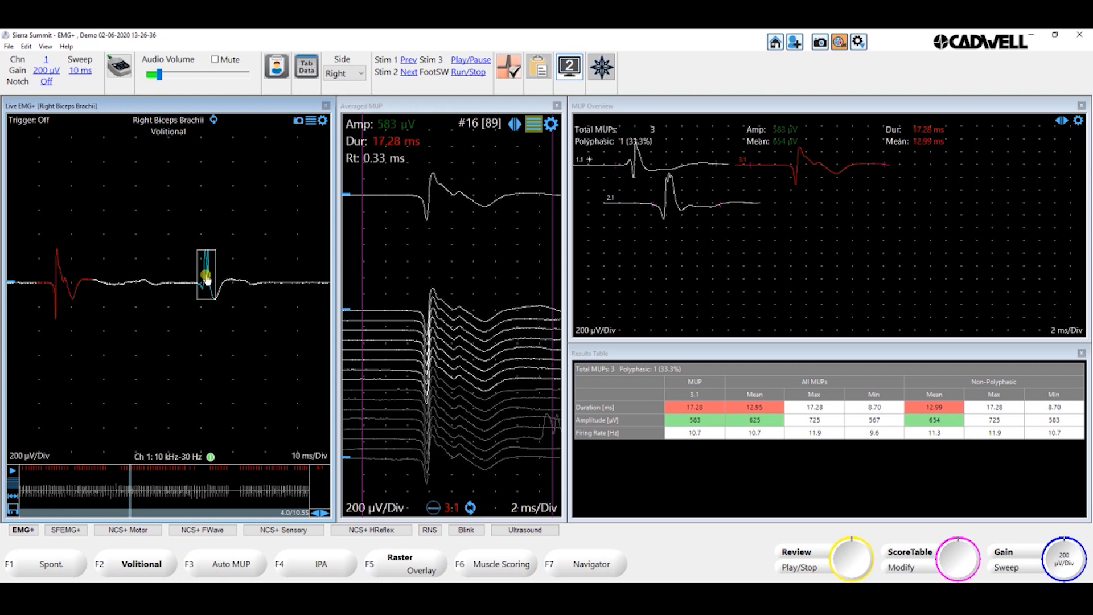
left_click(171, 513)
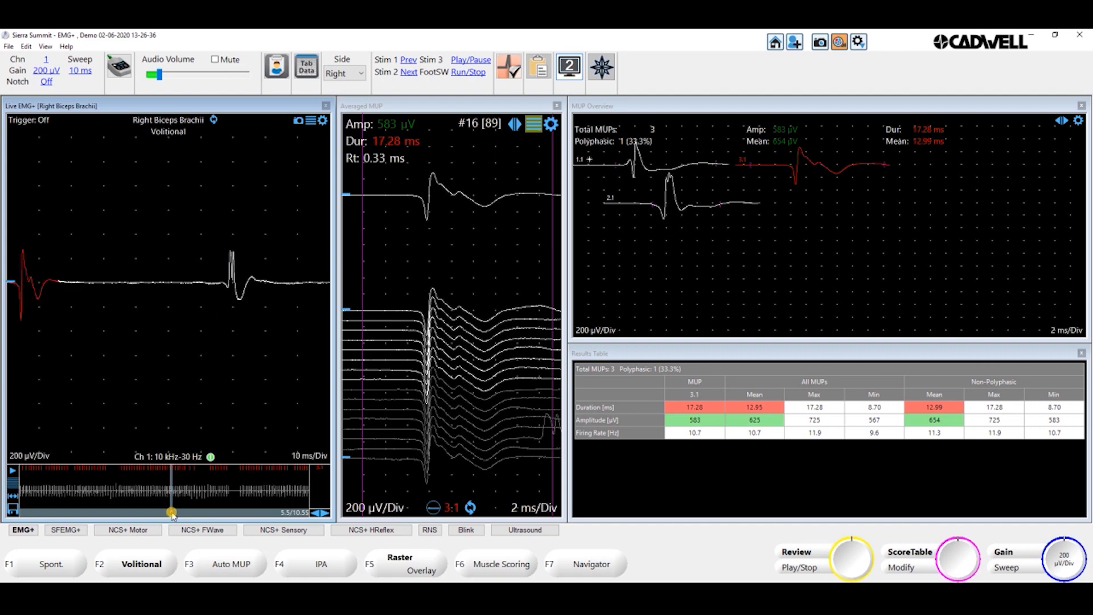
left_click(227, 278)
left_click_drag(214, 246, 256, 310)
left_click_drag(216, 244, 273, 313)
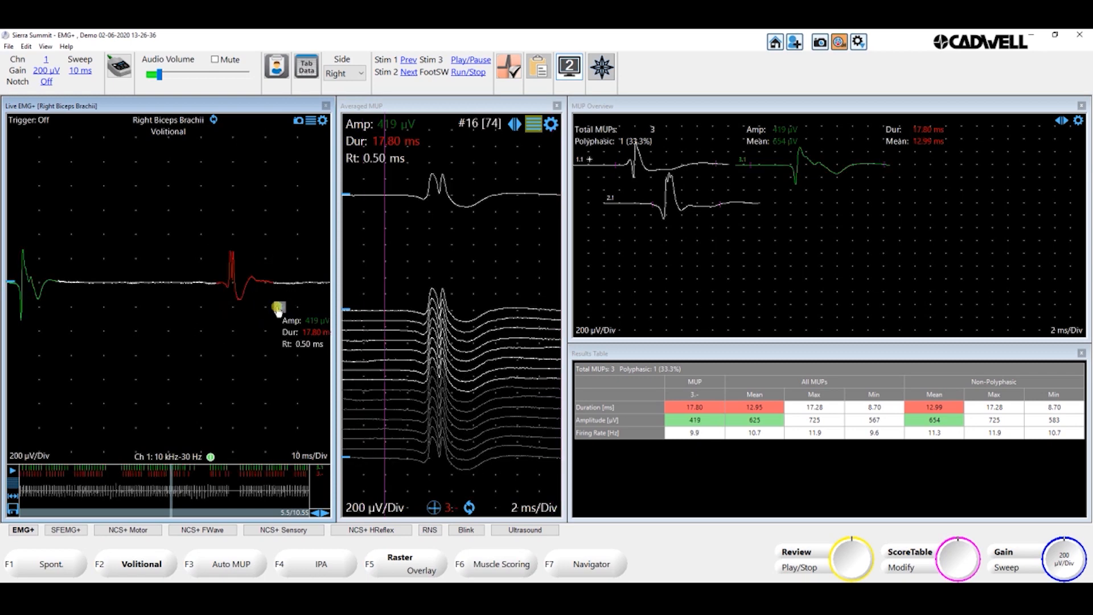
left_click(279, 309)
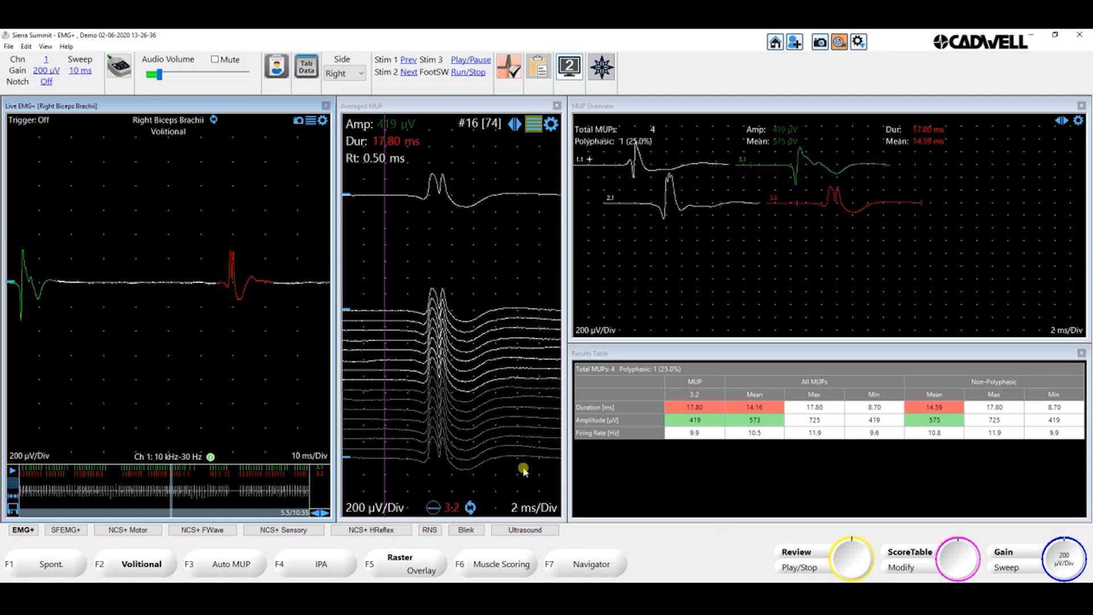
- Load the recording 3 MUPs.emg into the EMG buffer playback
left_click(726, 592)
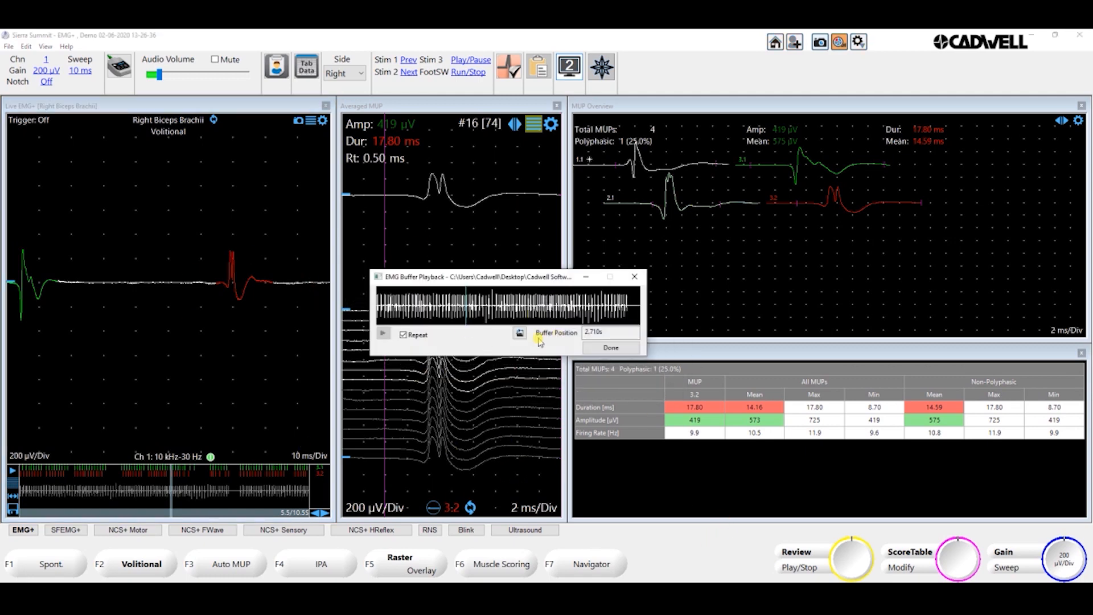
left_click(518, 335)
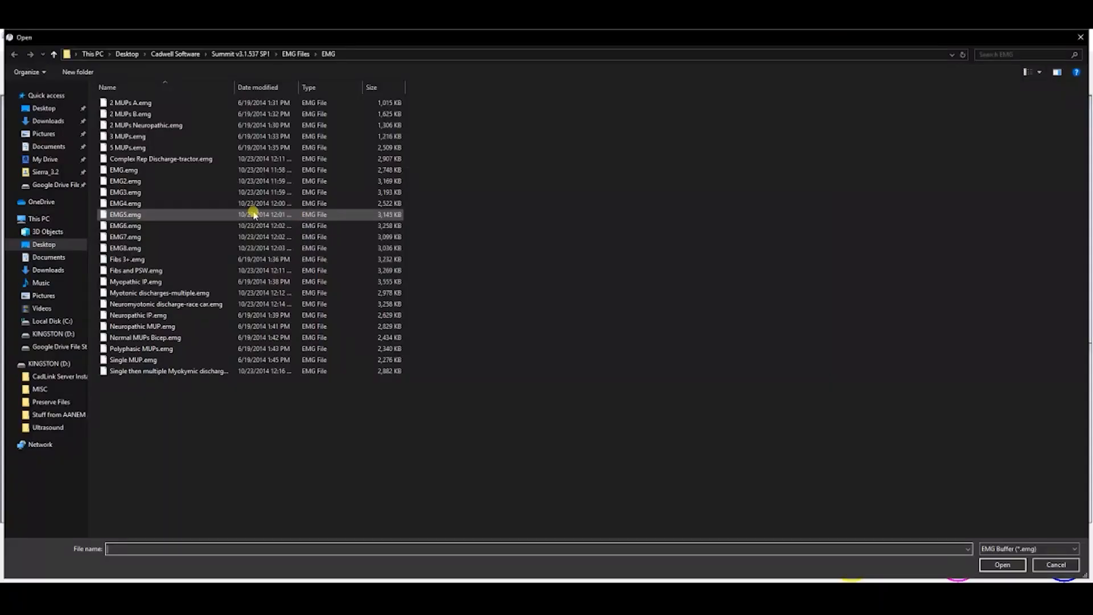
left_click(124, 137)
double_click(124, 136)
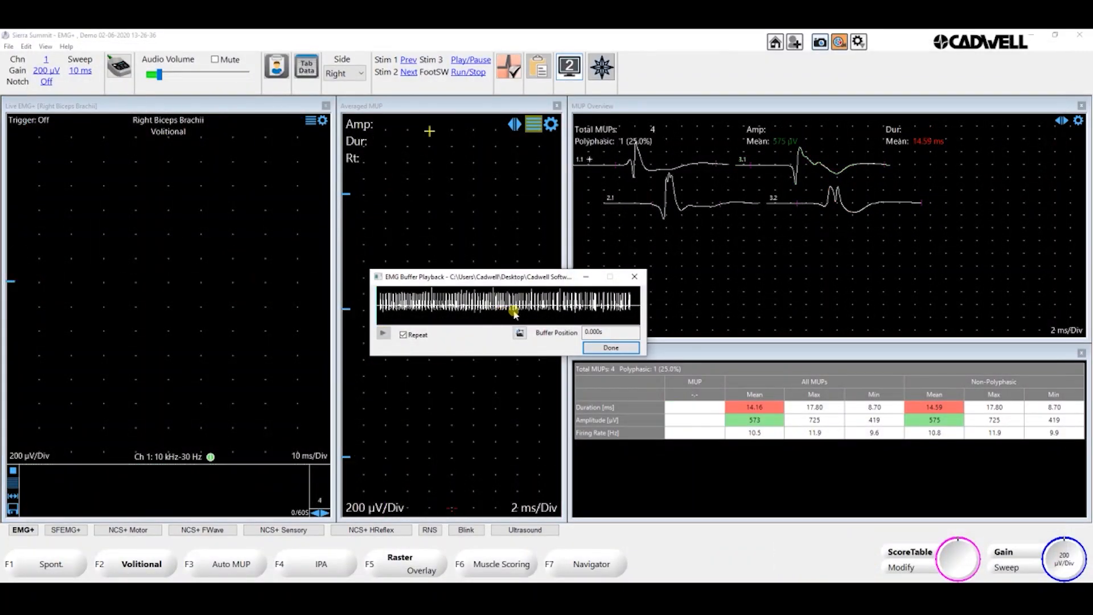
- Record about 12.7 seconds of volitional EMG from the playback and run Auto MUP analysis on the recording
left_click(386, 333)
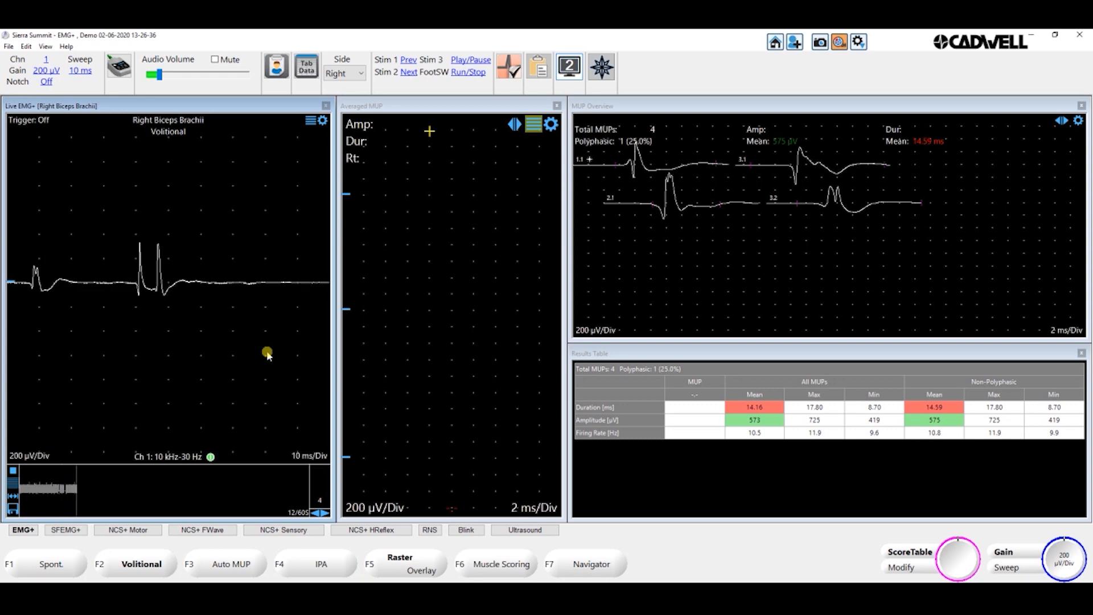
key("space")
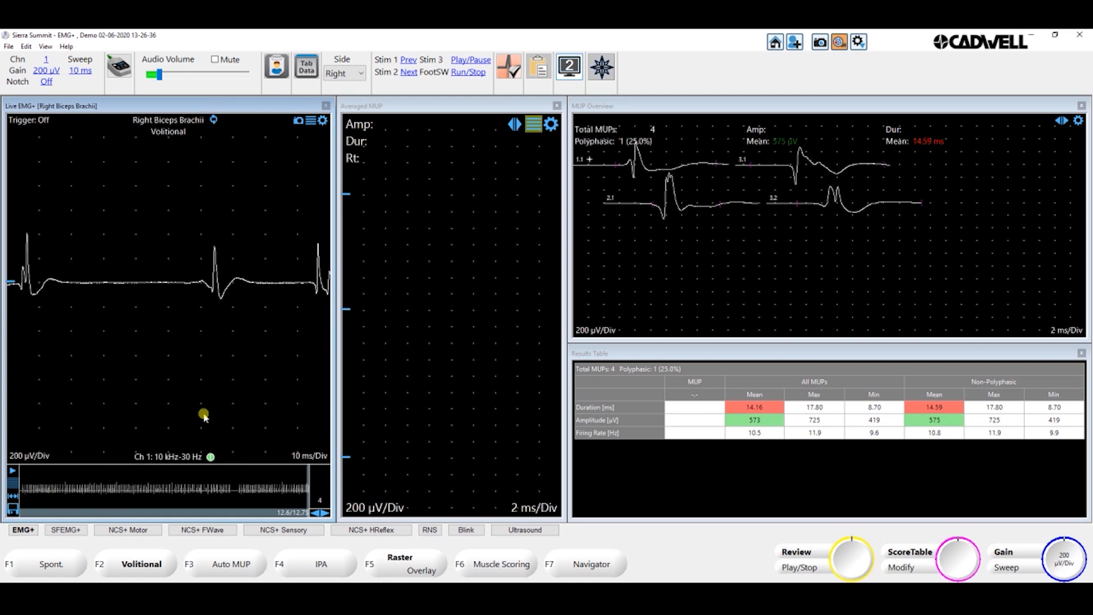
left_click(213, 121)
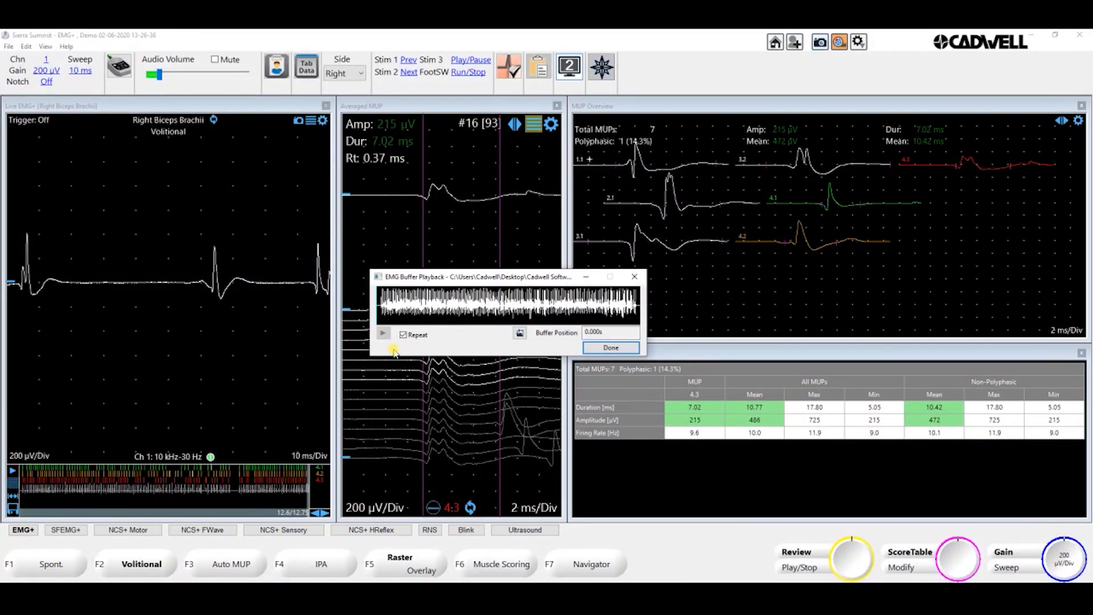
- Record about 18.9 seconds of the loaded multi-unit EMG, move the review position to about 8.2 s, and run Auto MUP analysis
left_click(383, 333)
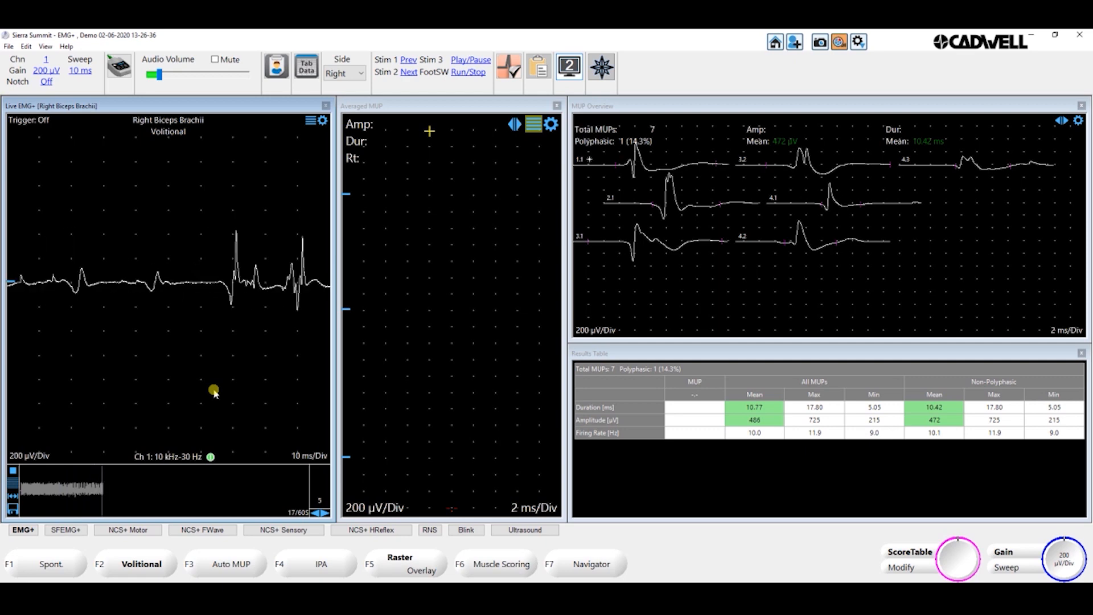
key("space")
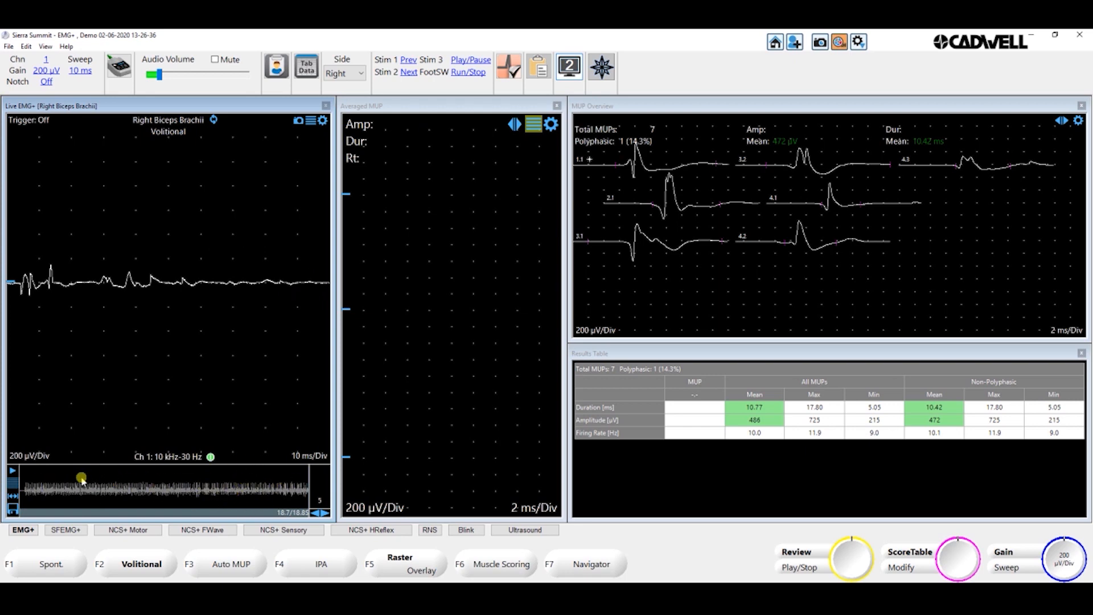
mouse_move(41, 467)
left_mouse_down()
mouse_move(72, 494)
mouse_move(192, 502)
mouse_move(149, 503)
mouse_move(169, 503)
left_mouse_up()
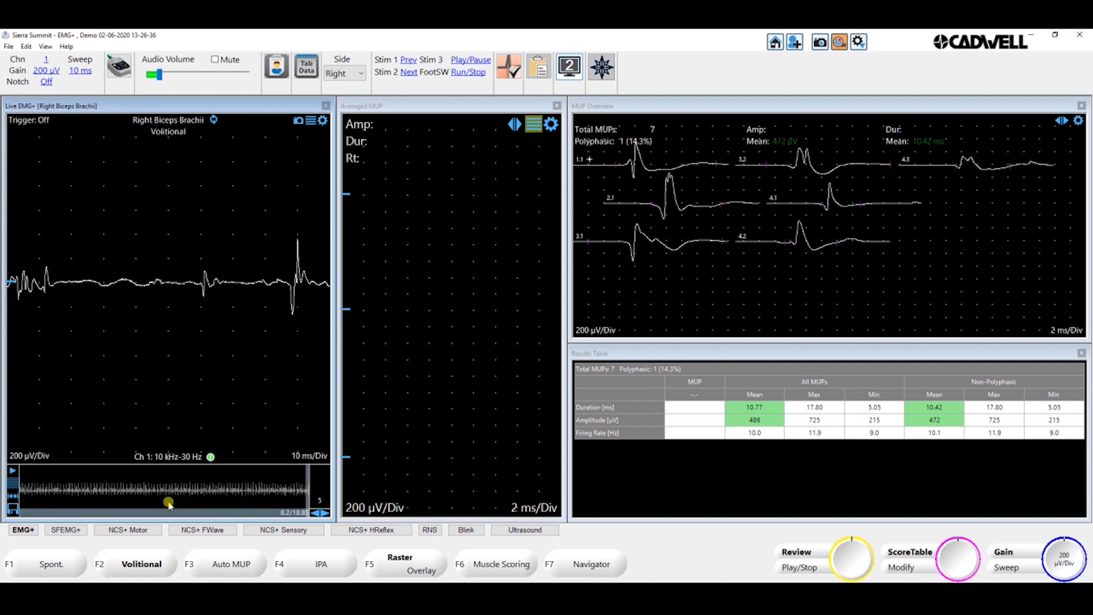
left_click(214, 122)
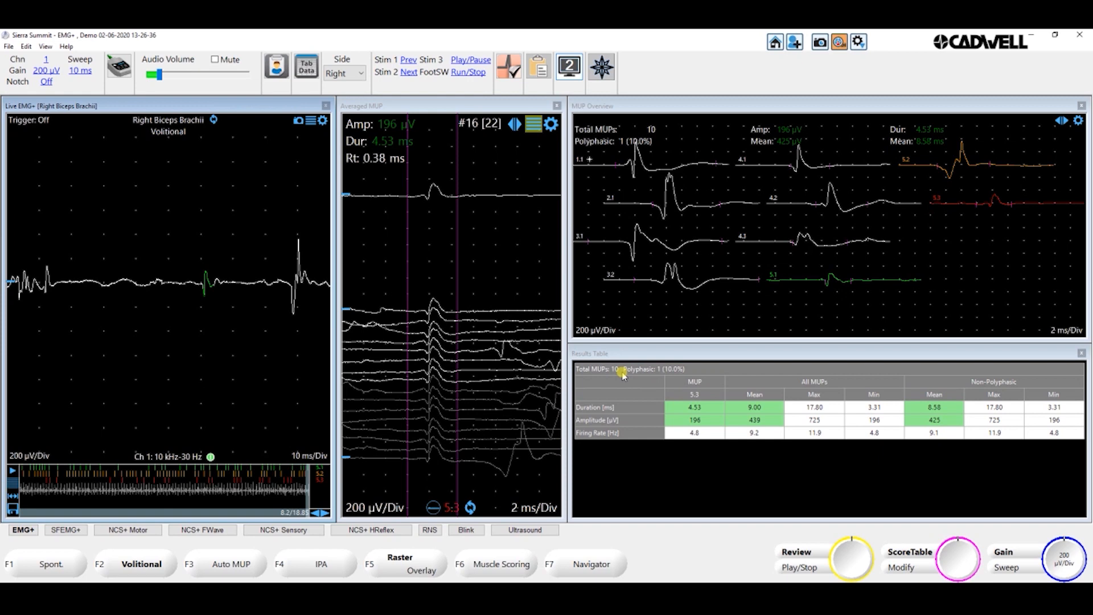
left_click(212, 122)
- Switch to display layout 1 with the live EMG, averaged MUP and study windows
left_click(564, 65)
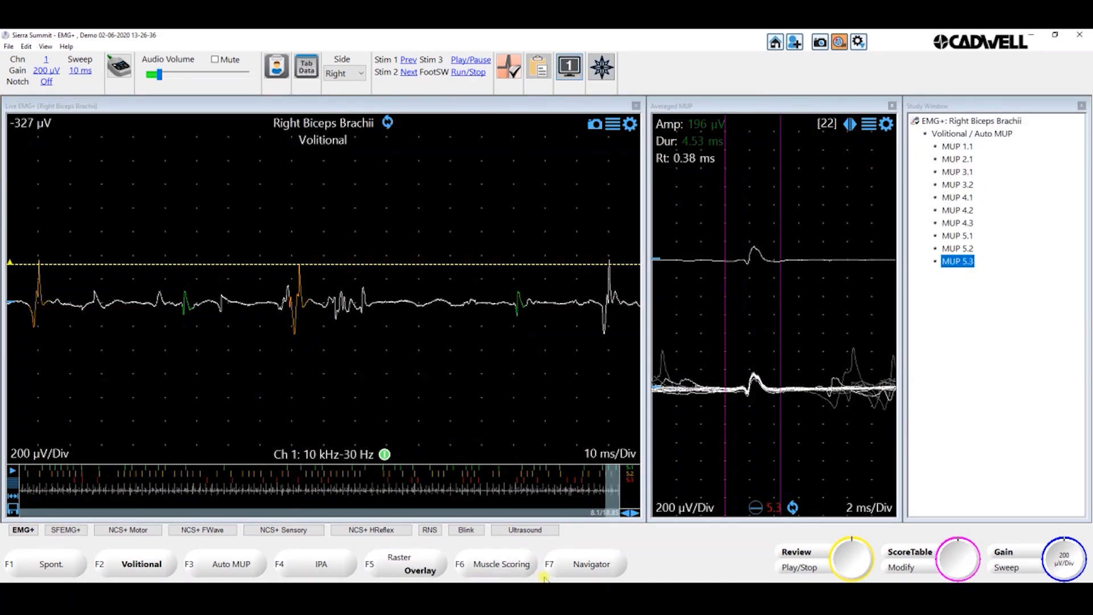
left_click(582, 568)
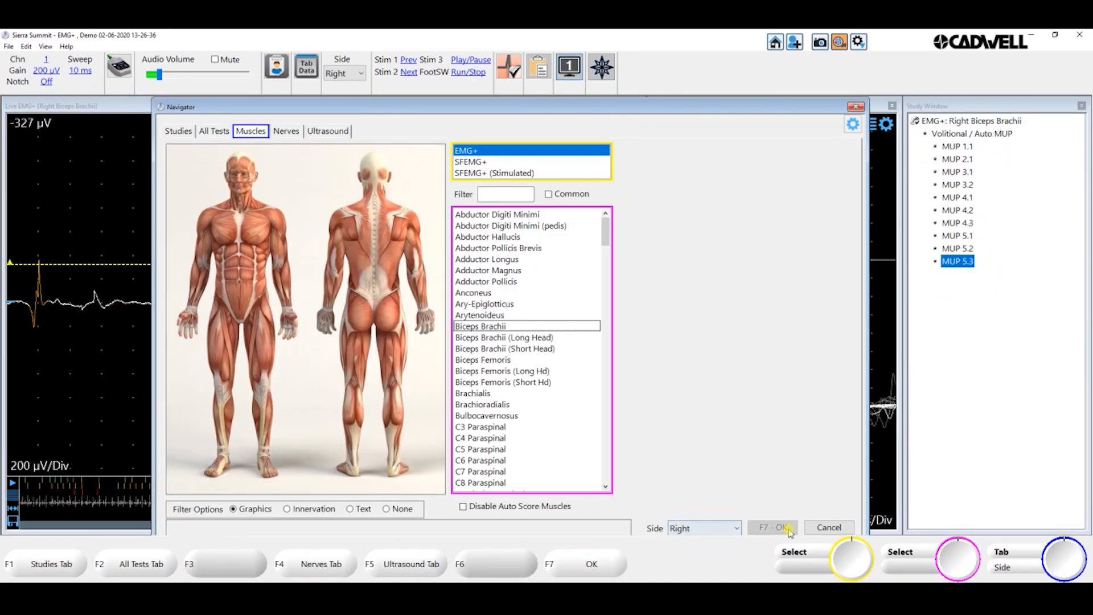
left_click(829, 527)
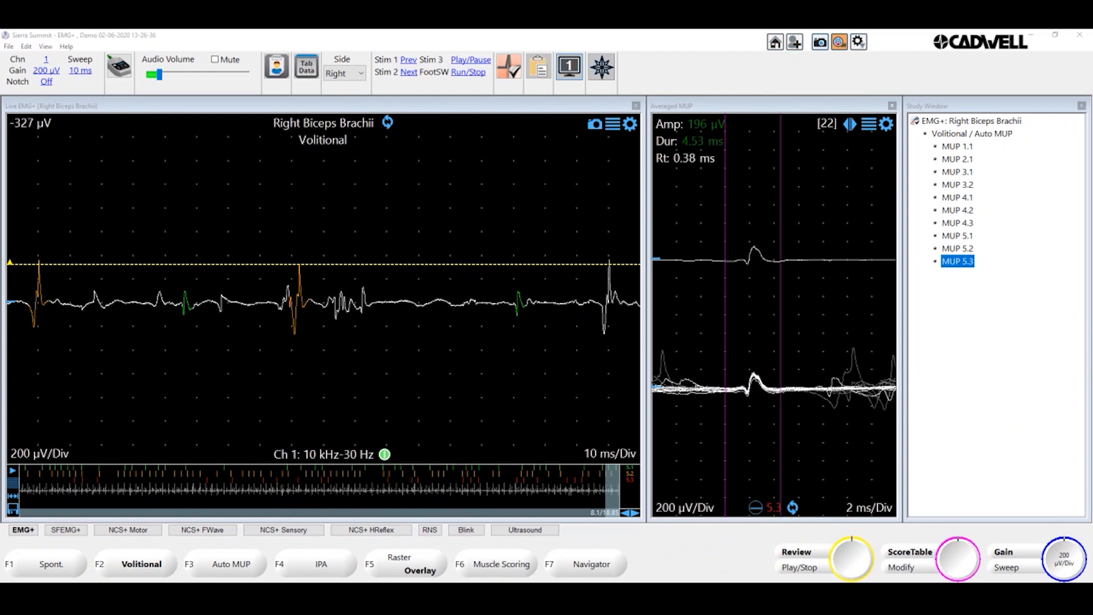
- Load 2 MUPs B.emg into the EMG buffer playback, start playing it, and minimise the playback window
key("alt+Tab")
left_click(521, 332)
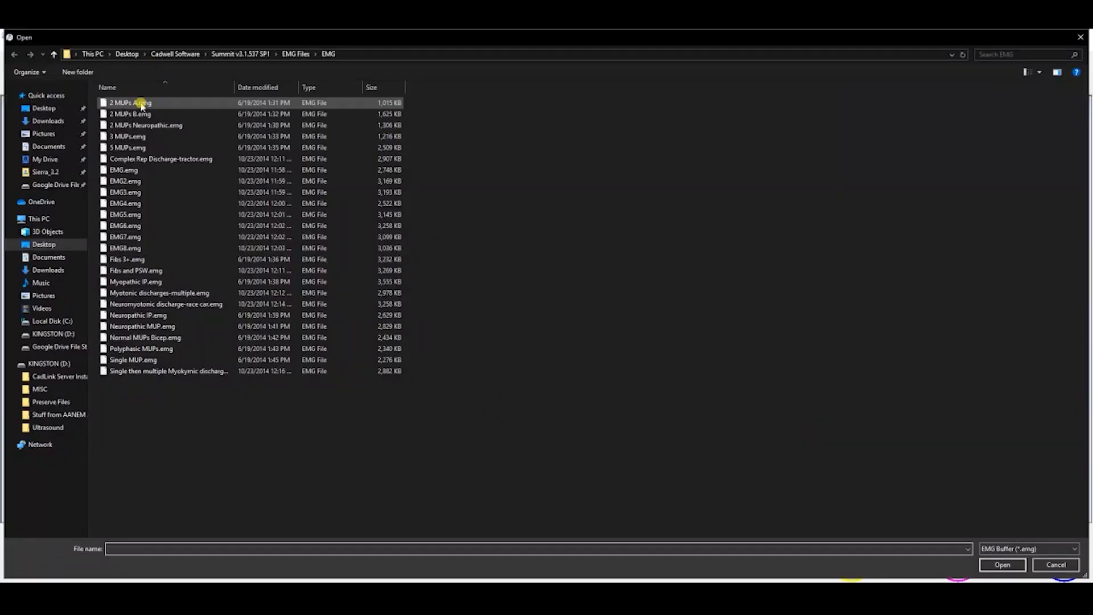
left_click(136, 115)
double_click(137, 115)
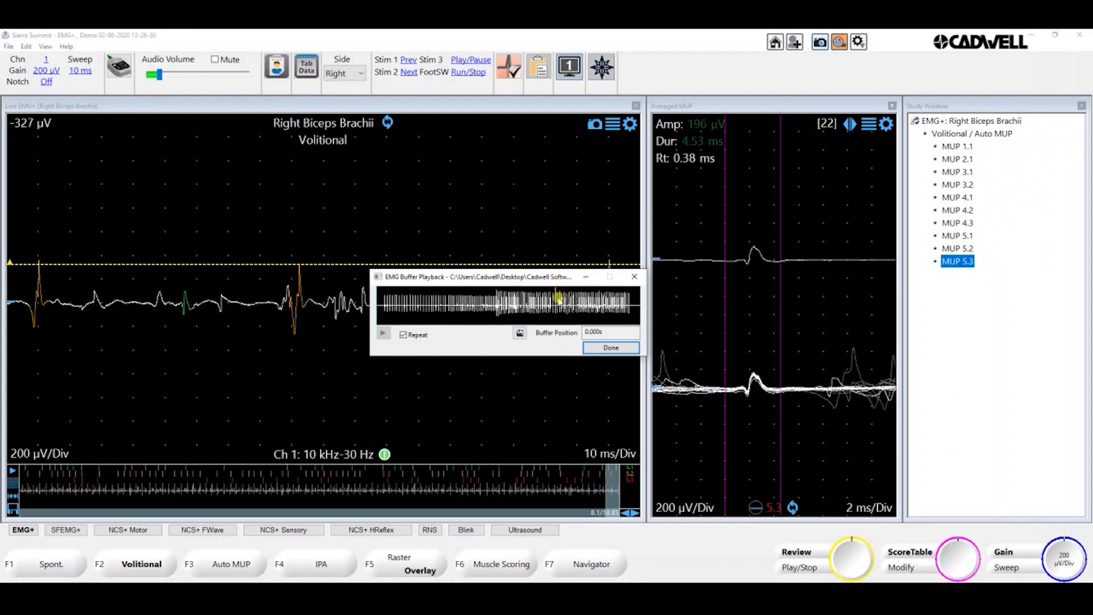
left_click(384, 333)
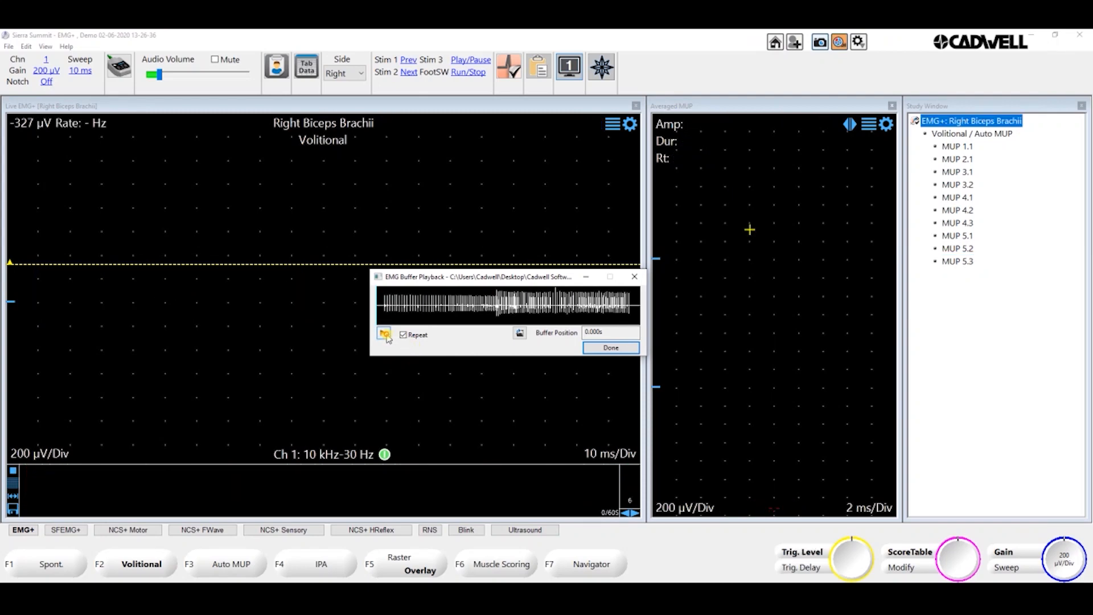
left_click(587, 277)
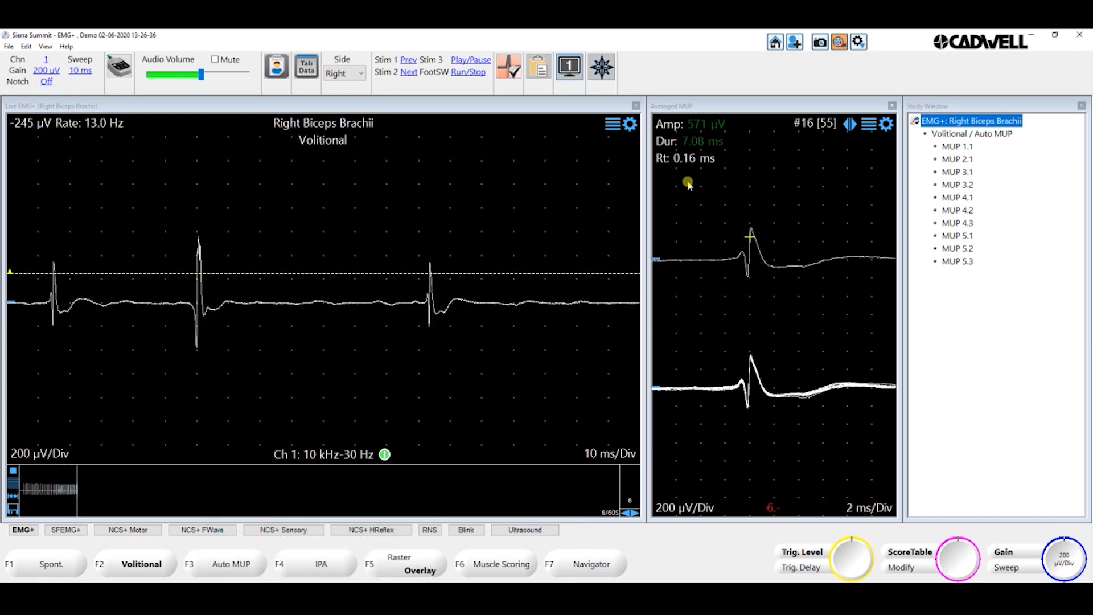
- Show firing rate instead of rise time in the averaged MUP readout, and stop recording after about 11.5 s
mouse_move(678, 180)
left_click(687, 330)
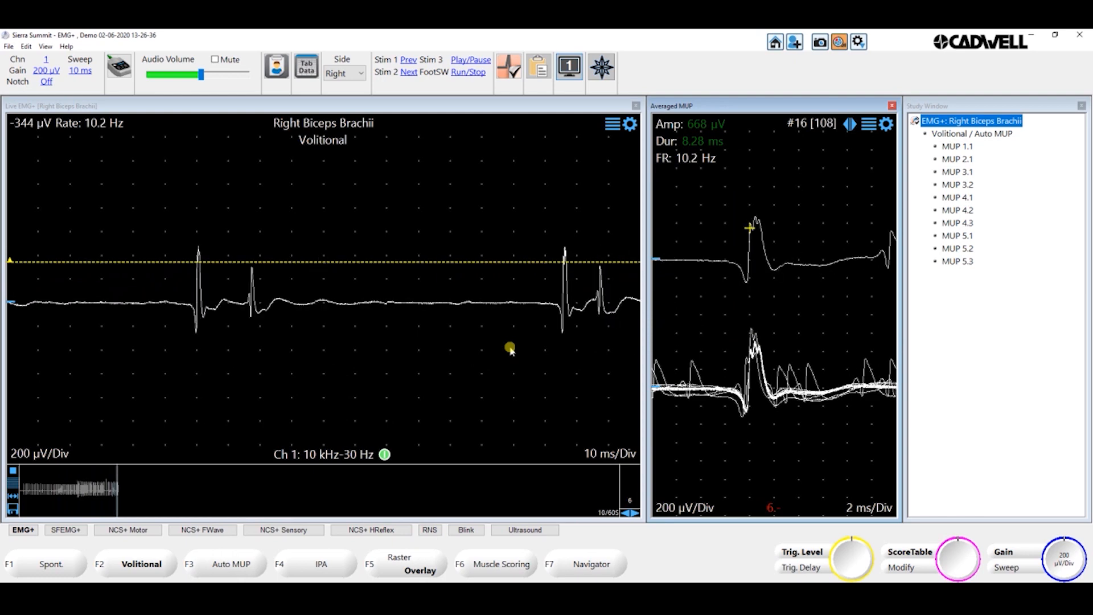
key("space")
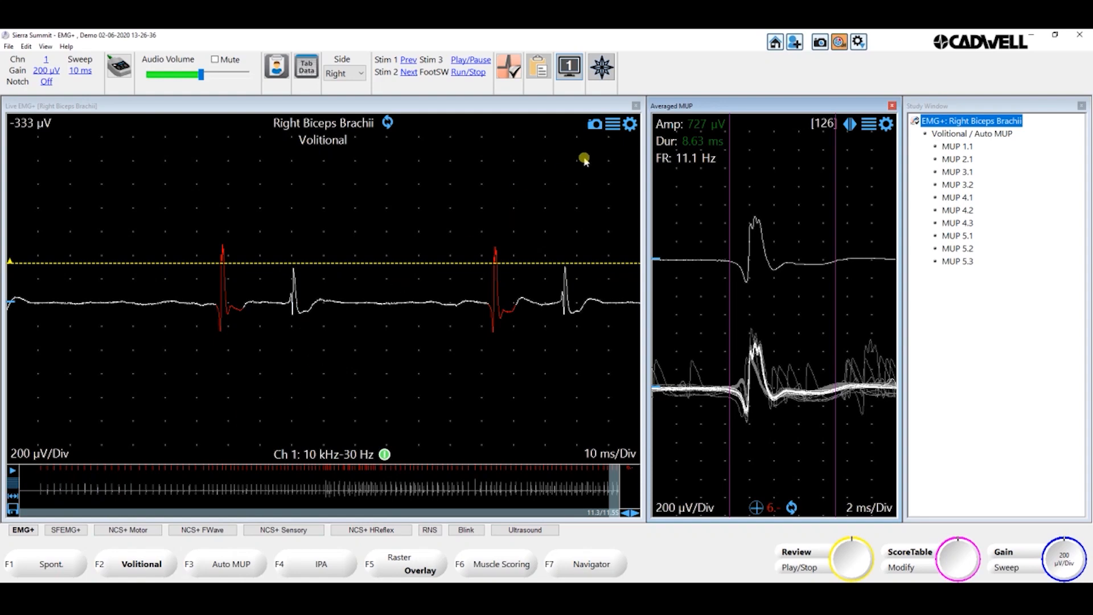
- Display the live EMG as a raster and move the review position to about 4.9 s in the recorded buffer
left_click(613, 127)
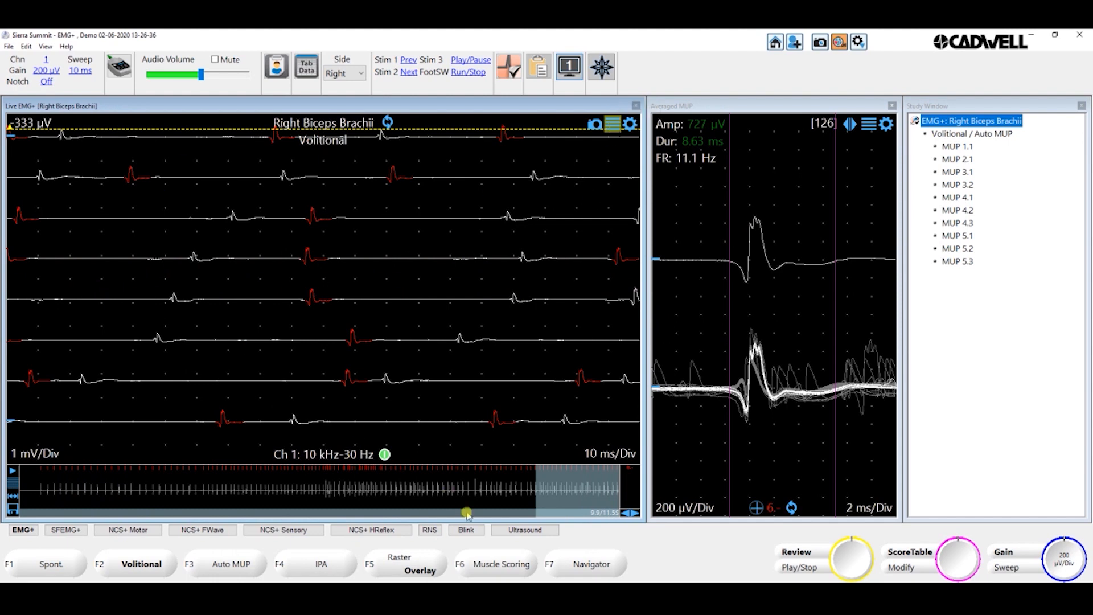
left_click(518, 514)
left_click_drag(518, 514, 309, 514)
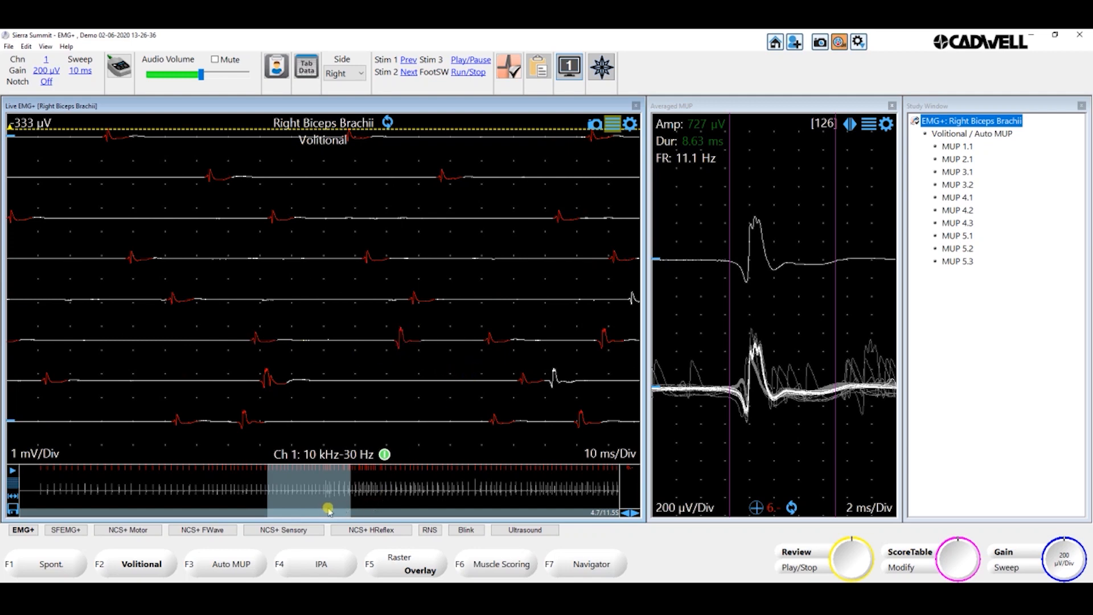
mouse_move(329, 507)
left_mouse_down()
mouse_move(353, 509)
mouse_move(319, 510)
left_mouse_up()
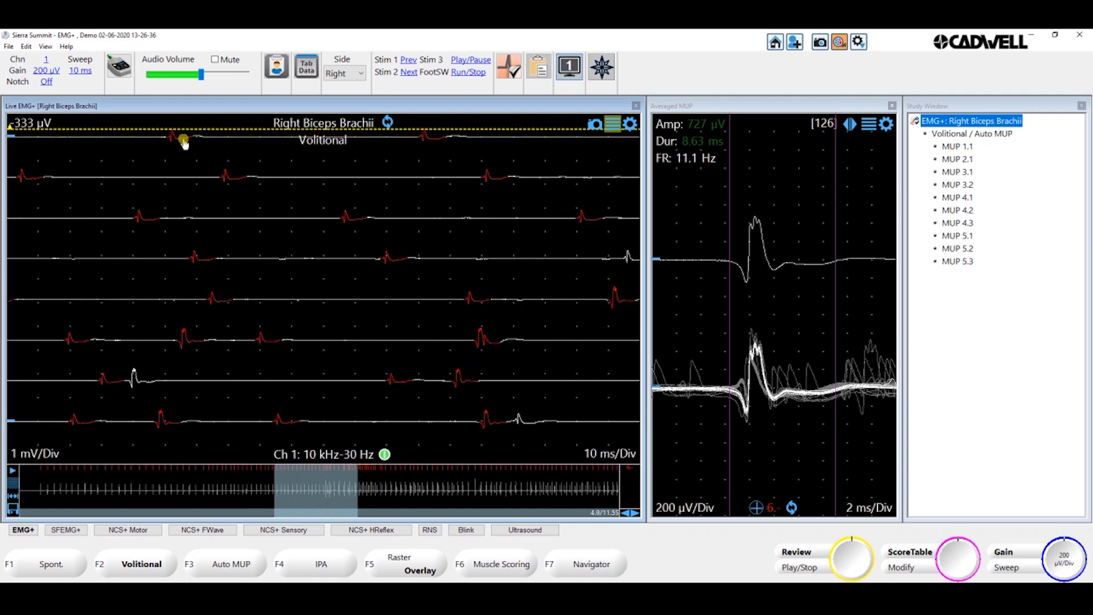
- Raise the trigger level above the waveforms to 651 µV and select the smaller motor unit in the fifth raster trace
left_click_drag(54, 128, 56, 122)
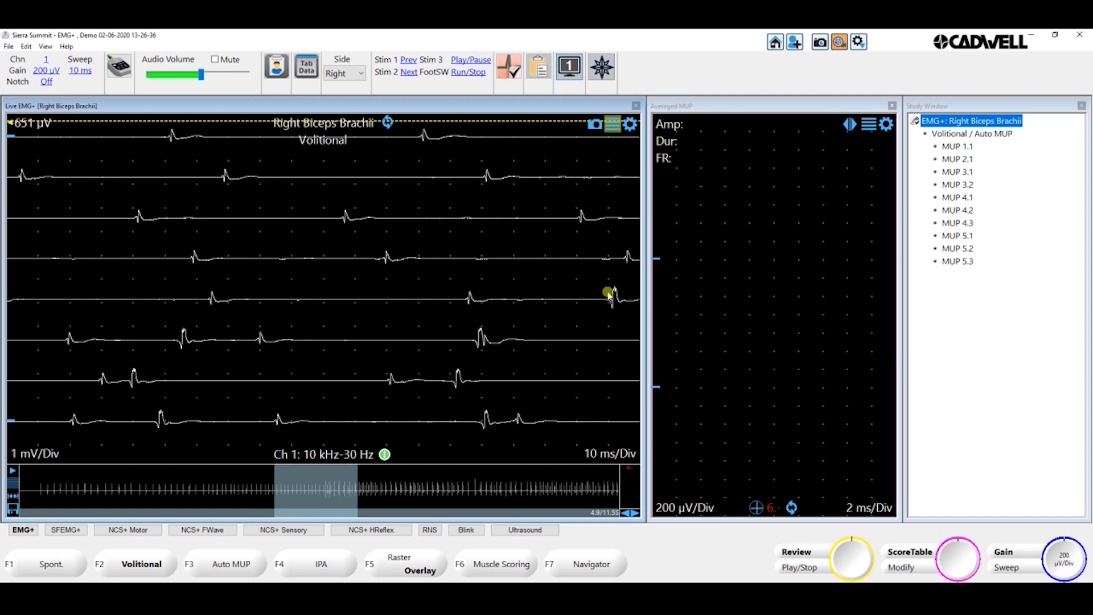
left_click(469, 298)
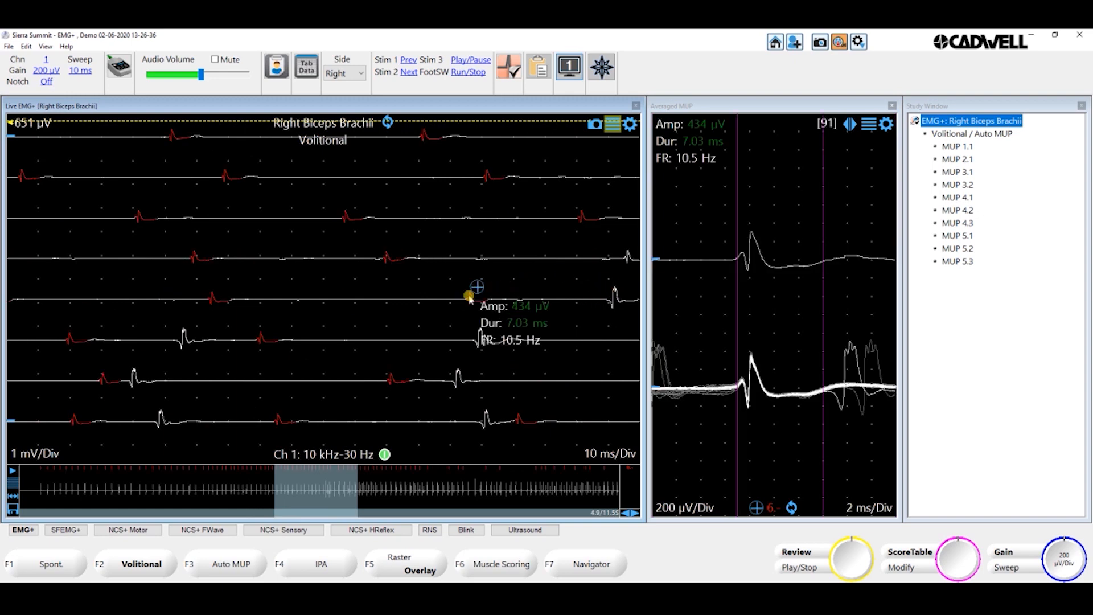